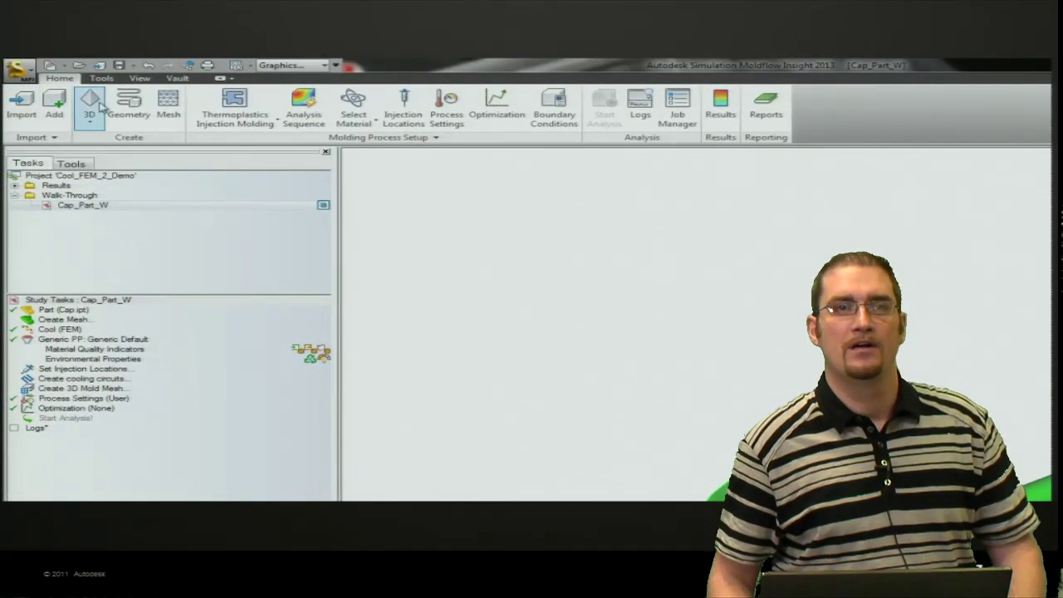
# Create a node by coordinates at 0, -55.57, 50.8 mm
pyautogui.click(124, 104)
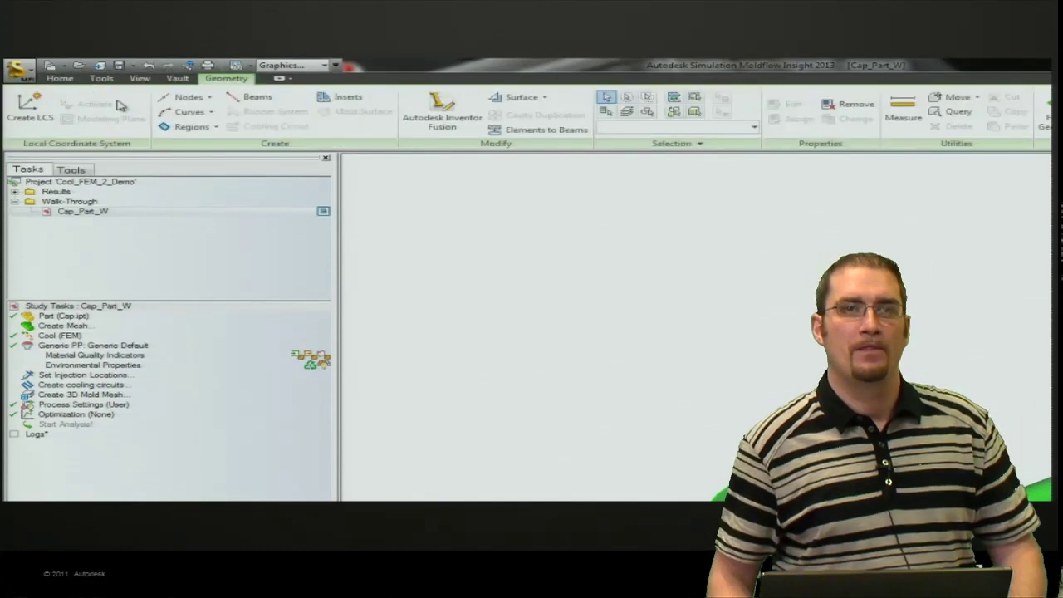
pyautogui.click(191, 98)
pyautogui.click(202, 119)
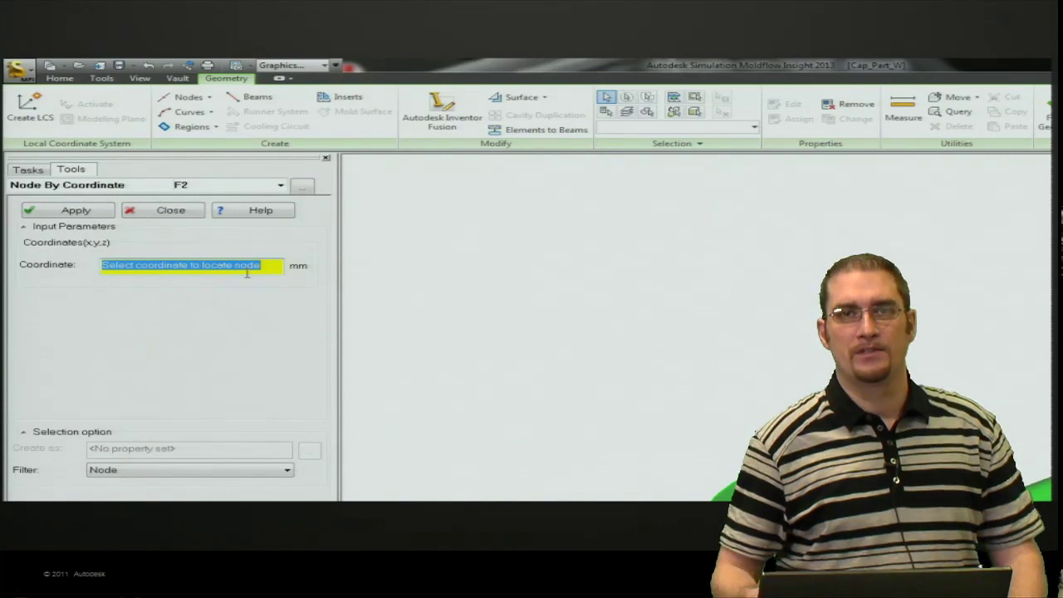
pyautogui.write('0 -55')
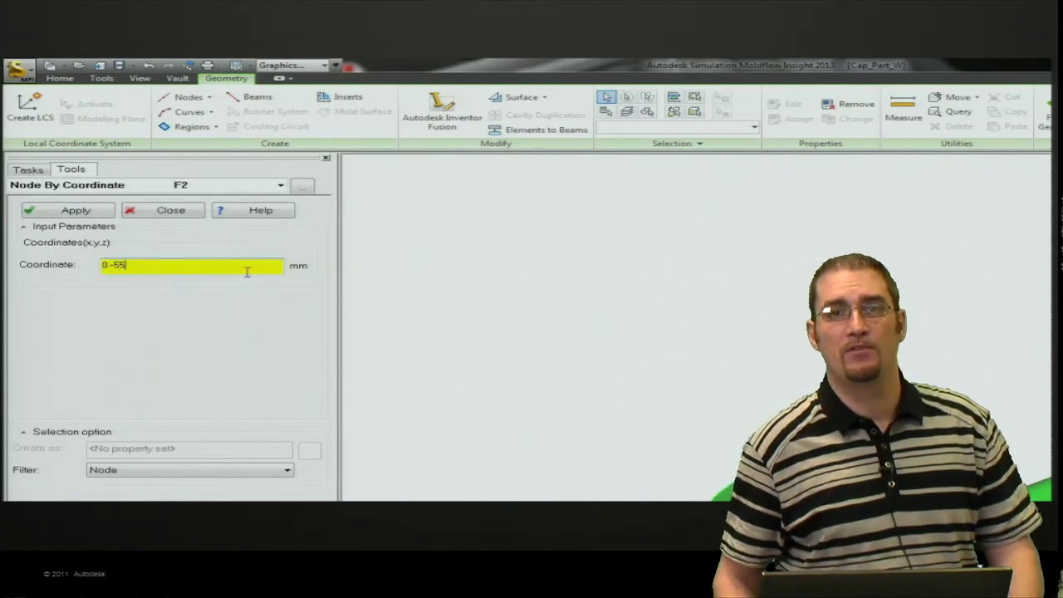
pyautogui.write(' 57')
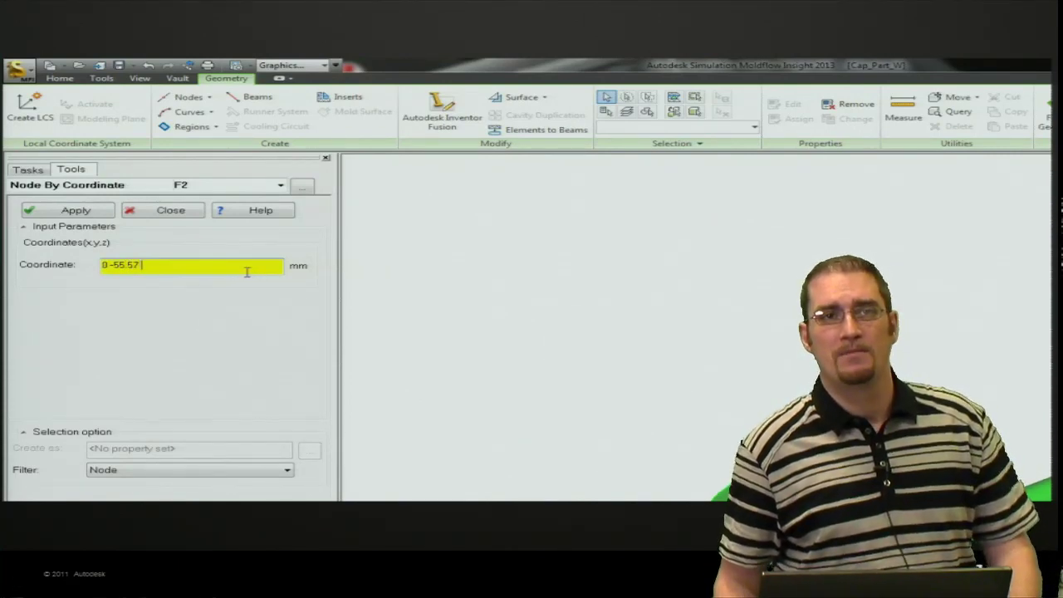
pyautogui.write(' 50.')
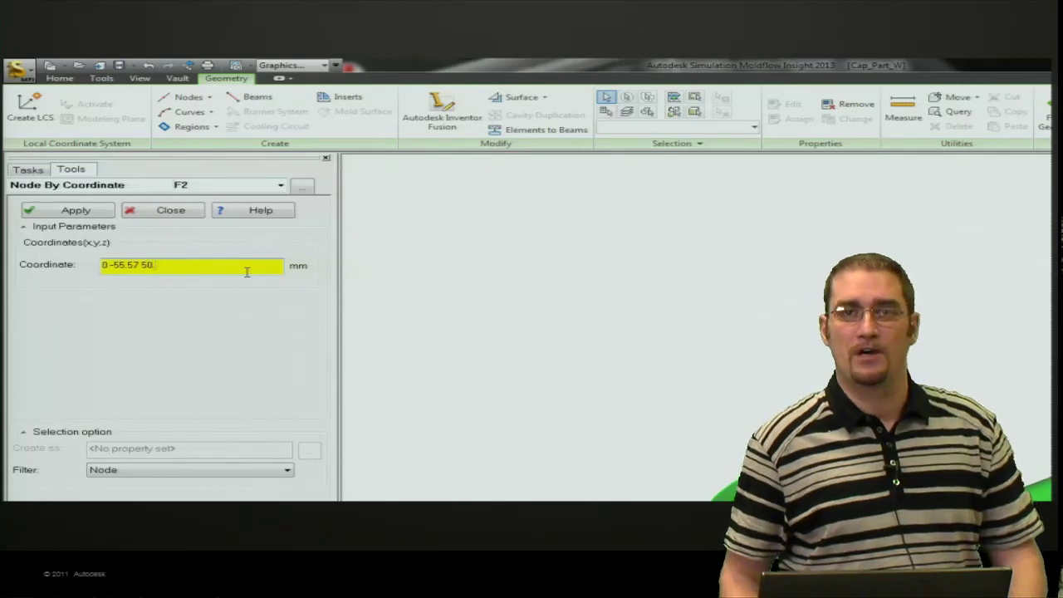
pyautogui.write('8')
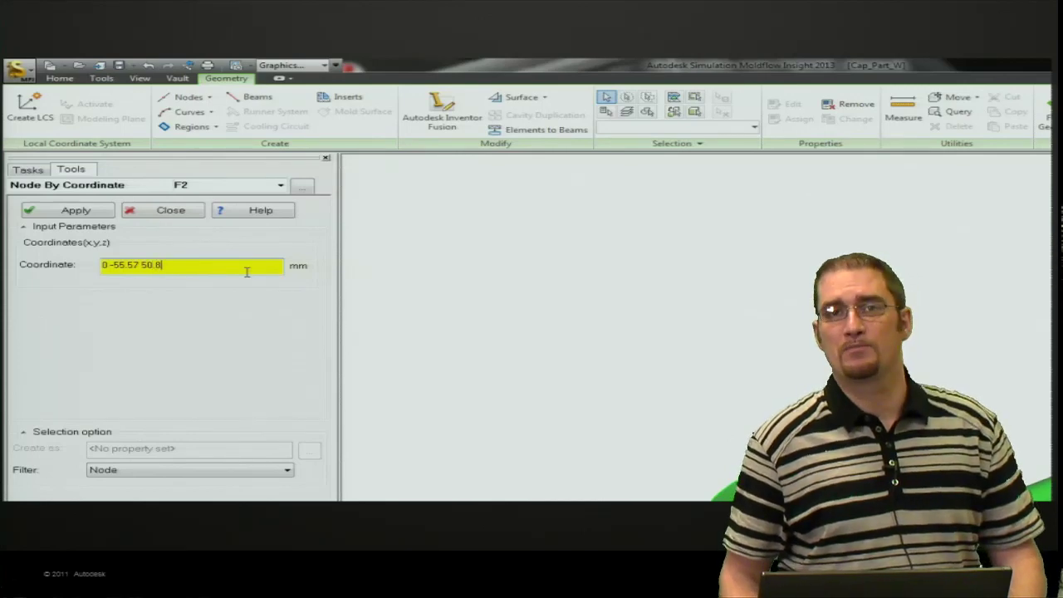
pyautogui.click(93, 213)
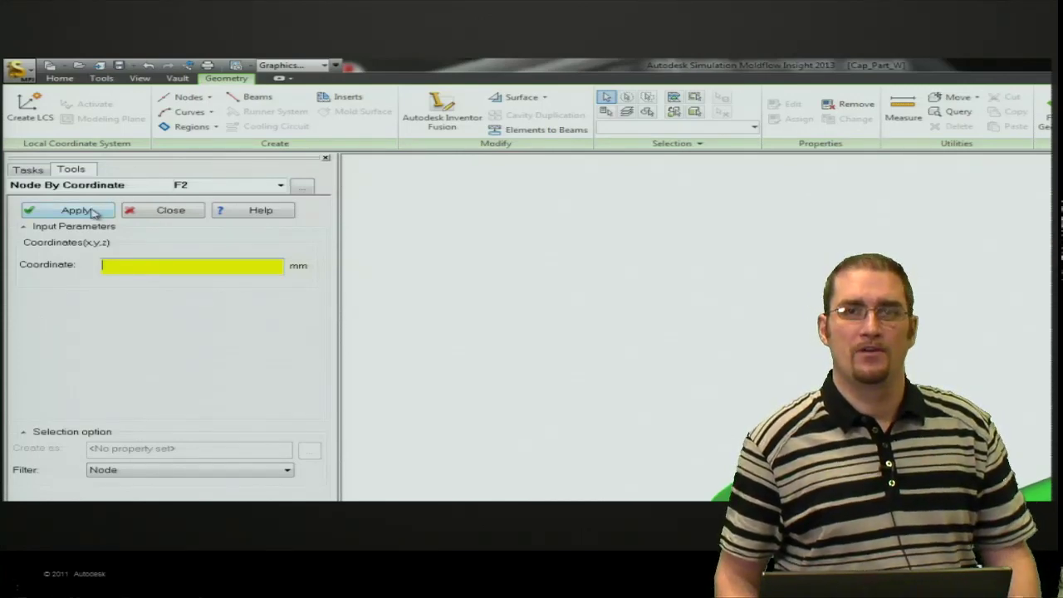
pyautogui.click(163, 213)
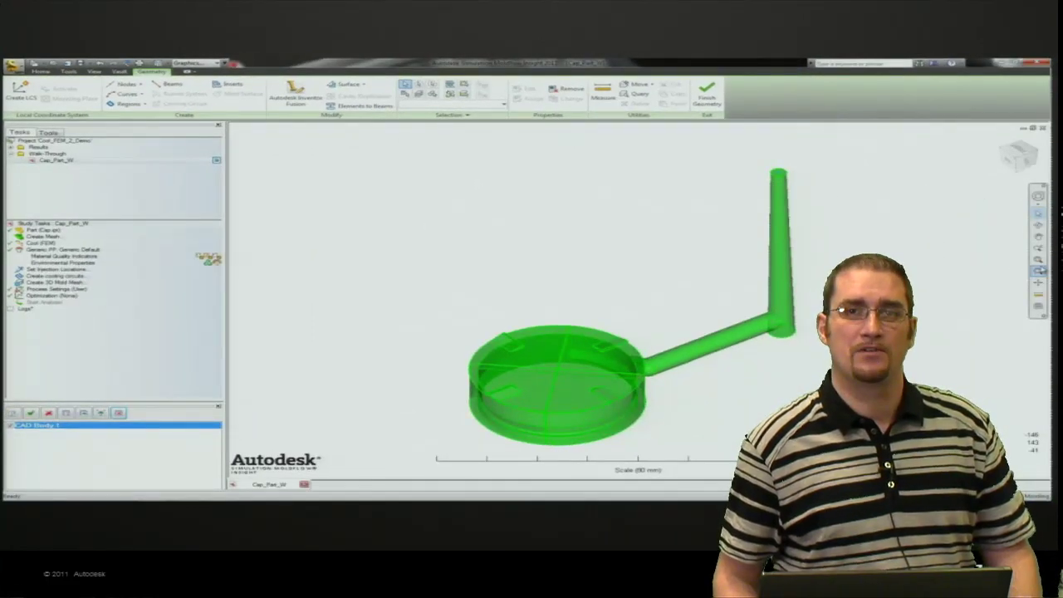
# Zoom in on the sprue top and finish geometry editing
pyautogui.click(1036, 260)
pyautogui.moveTo(747, 171); pyautogui.dragTo(803, 198)
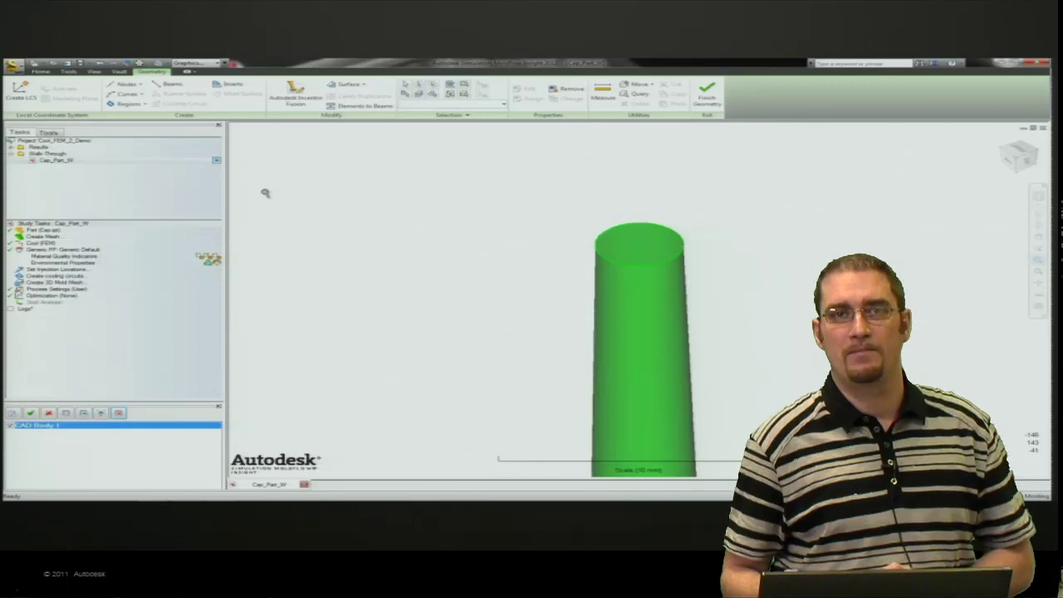
pyautogui.click(706, 93)
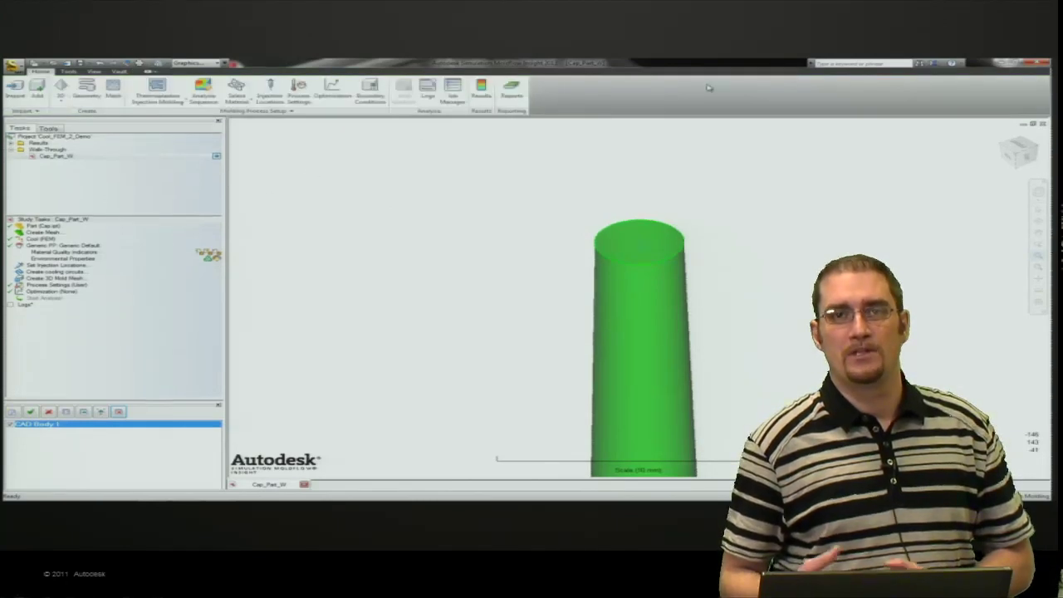
# Place one injection location on the sprue's top face and fit the whole model in view
pyautogui.click(277, 88)
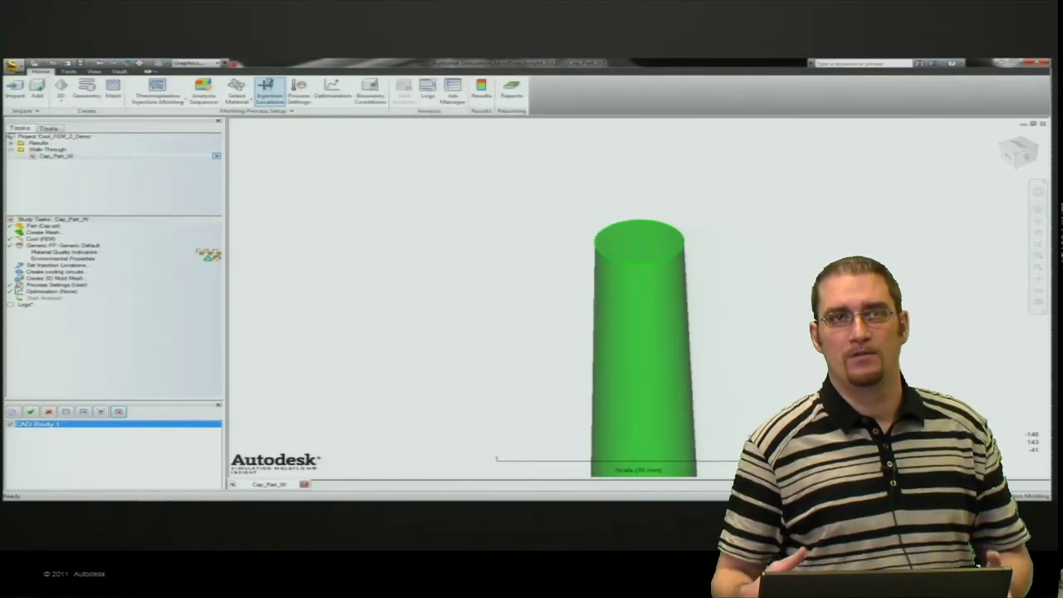
pyautogui.click(641, 240)
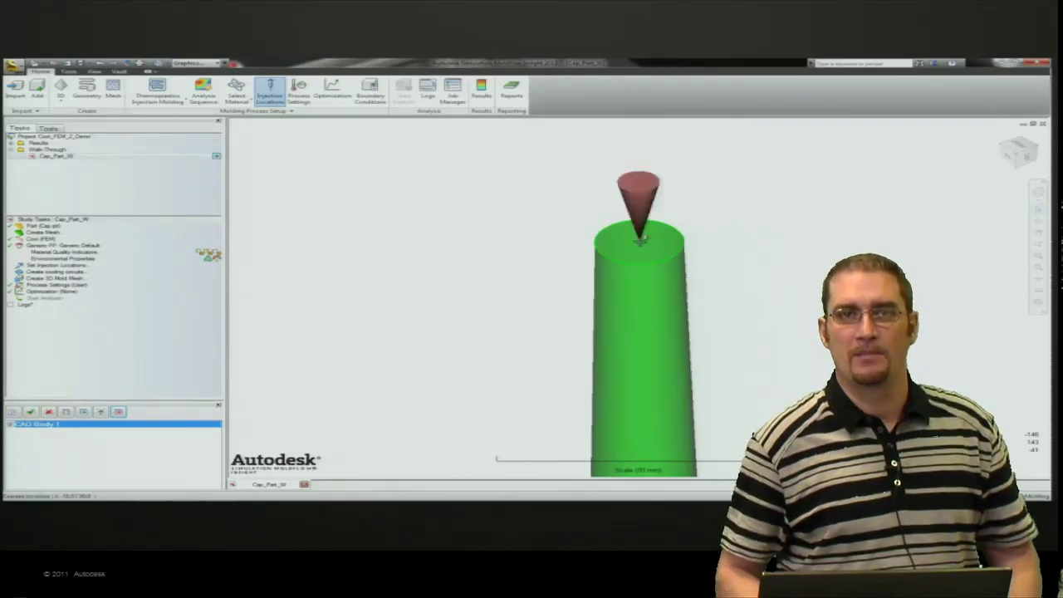
pyautogui.rightClick(823, 206)
pyautogui.click(851, 212)
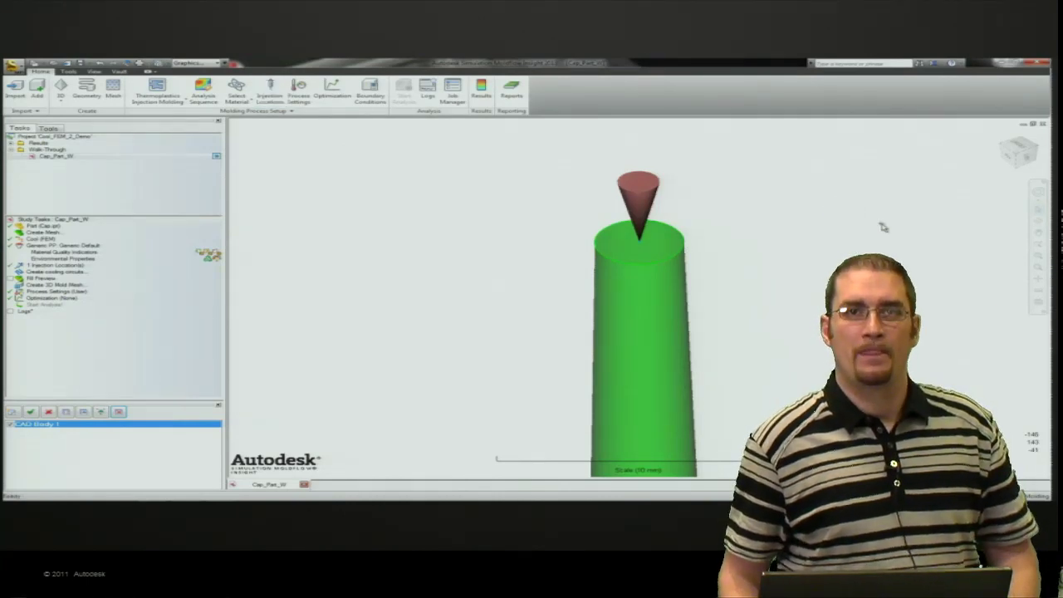
pyautogui.click(1038, 268)
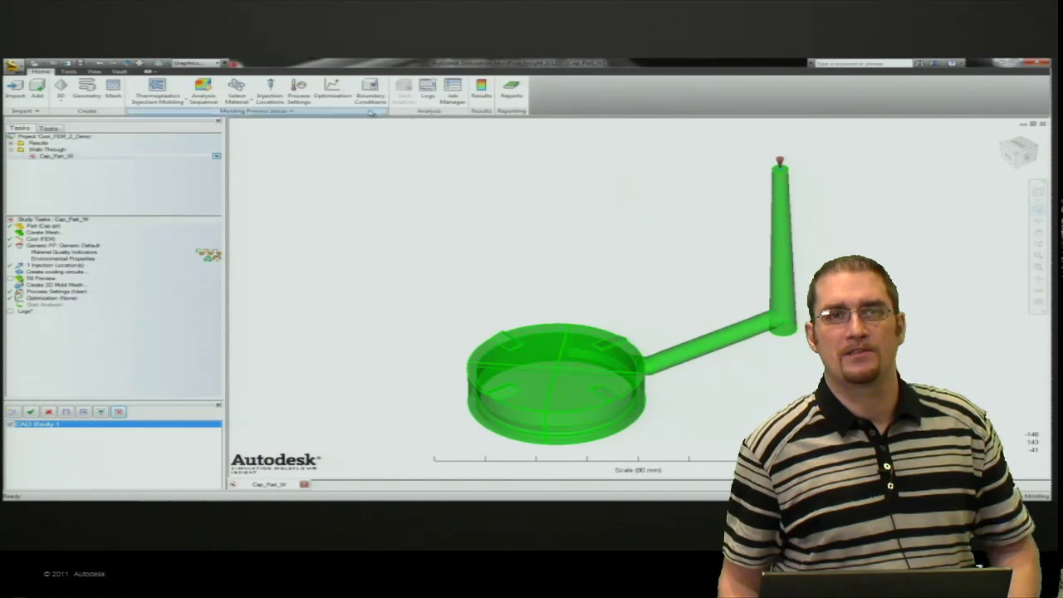
pyautogui.click(113, 91)
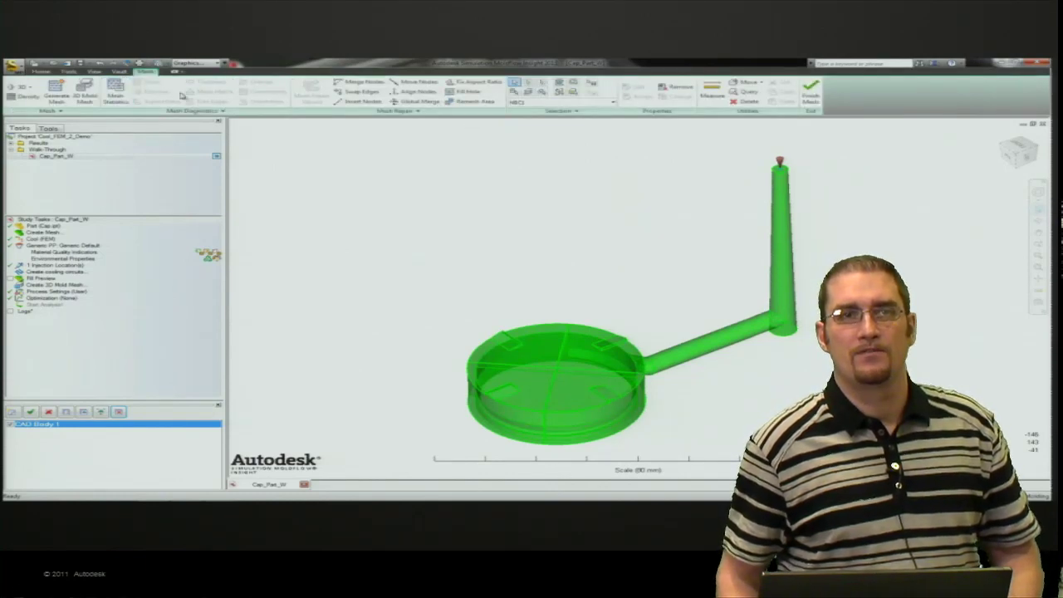
# Filter selection to CAD faces and give the runner-end face a 0.8 mm target edge length
pyautogui.click(559, 112)
pyautogui.click(547, 130)
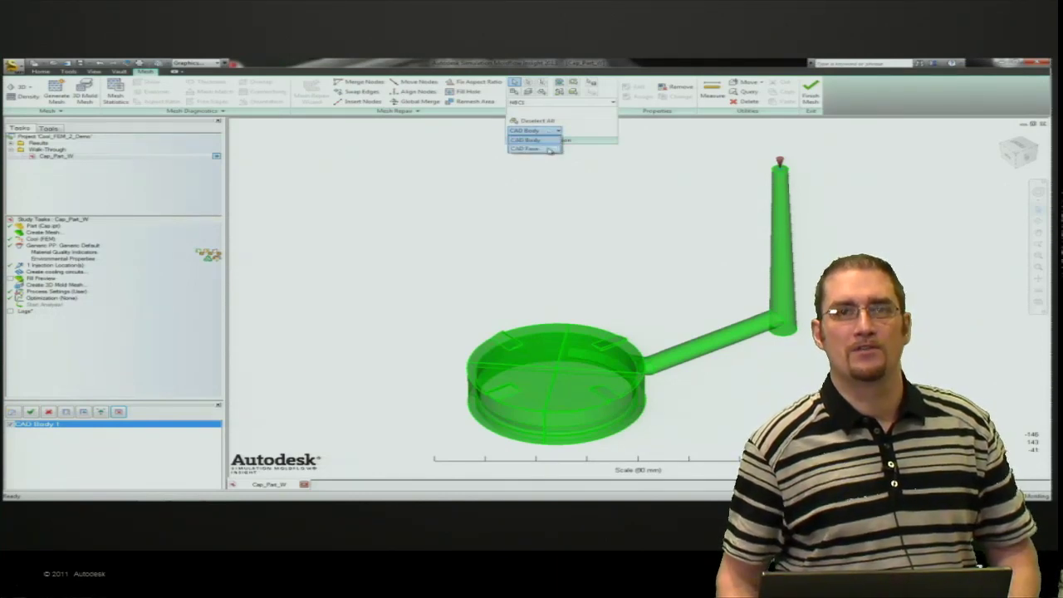
pyautogui.click(548, 149)
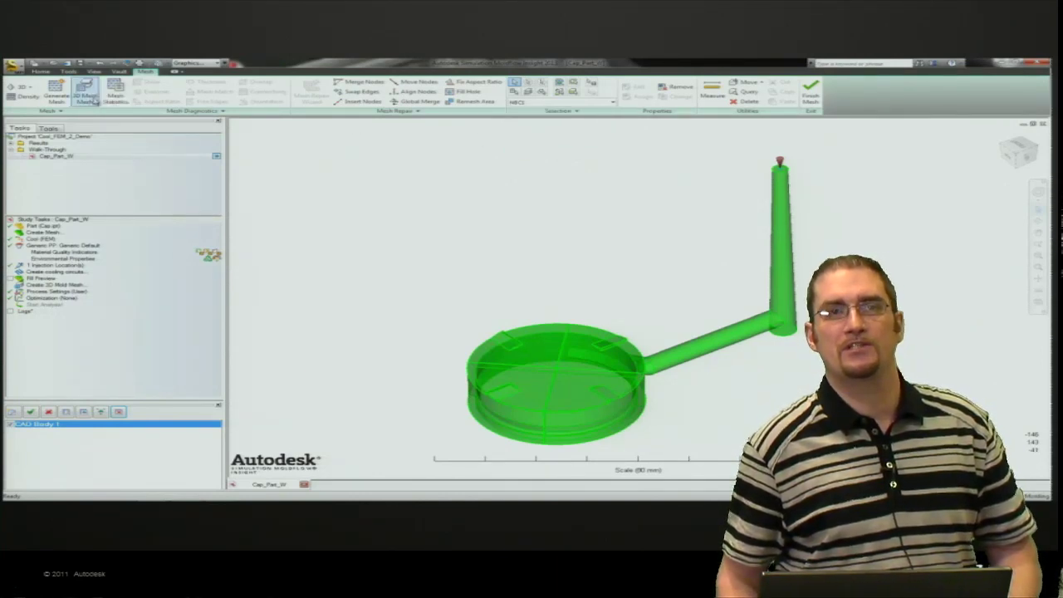
pyautogui.click(28, 97)
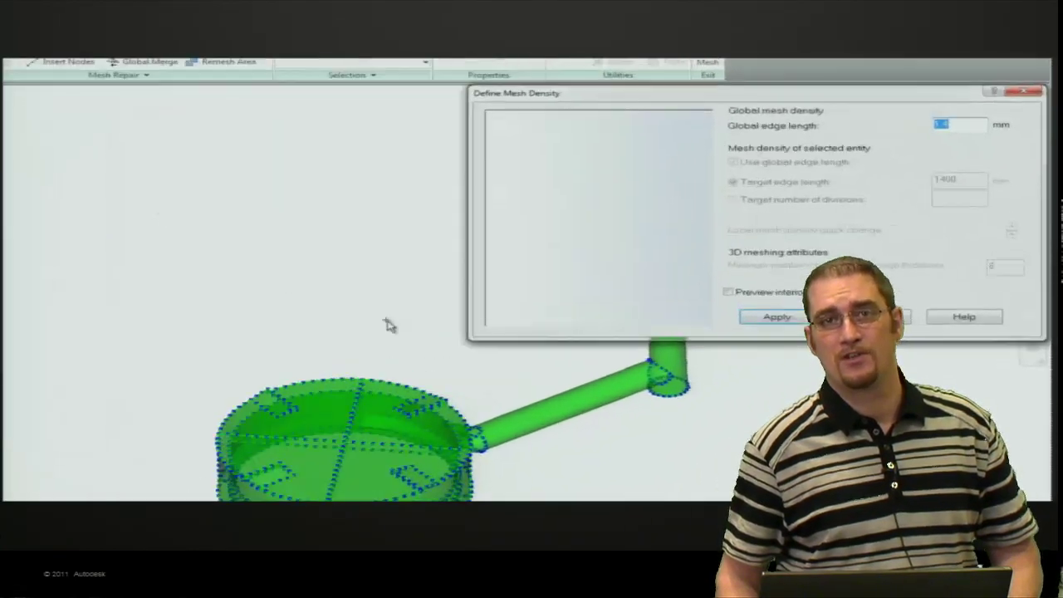
pyautogui.moveTo(592, 356); pyautogui.dragTo(724, 403)
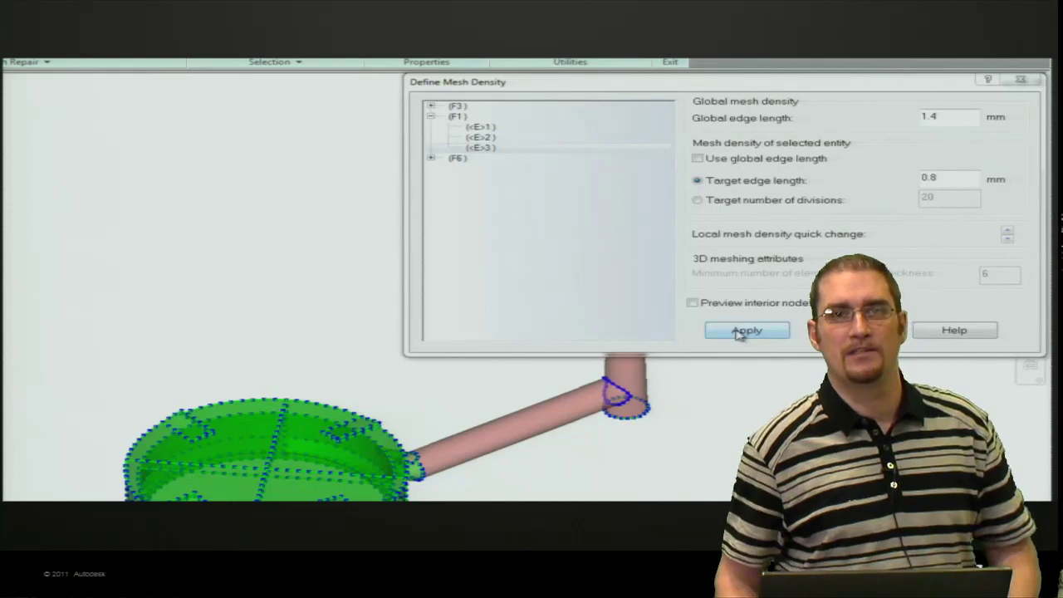
pyautogui.doubleClick(938, 178)
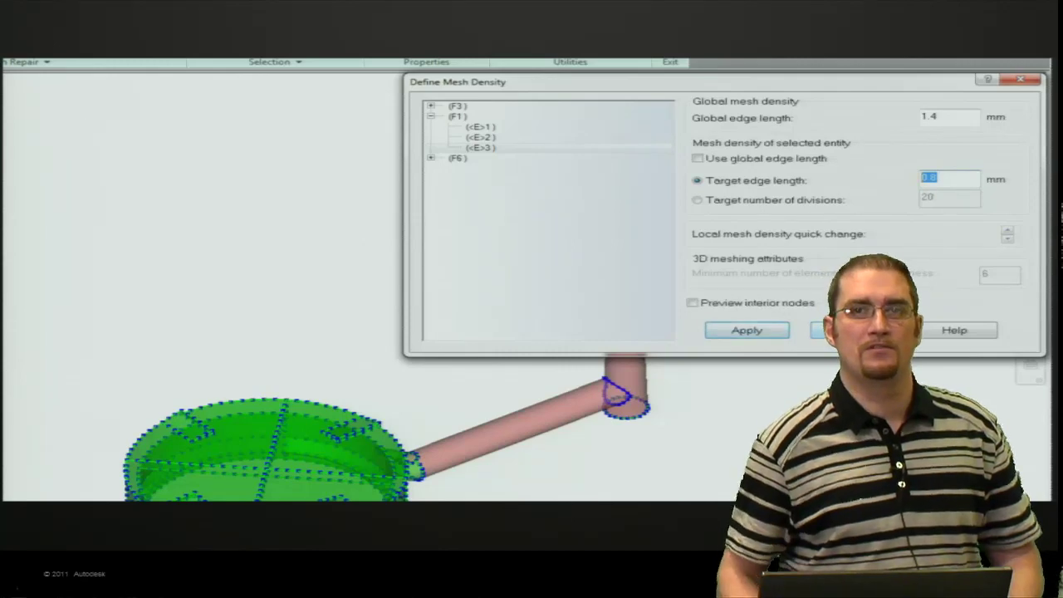
pyautogui.press('Escape')
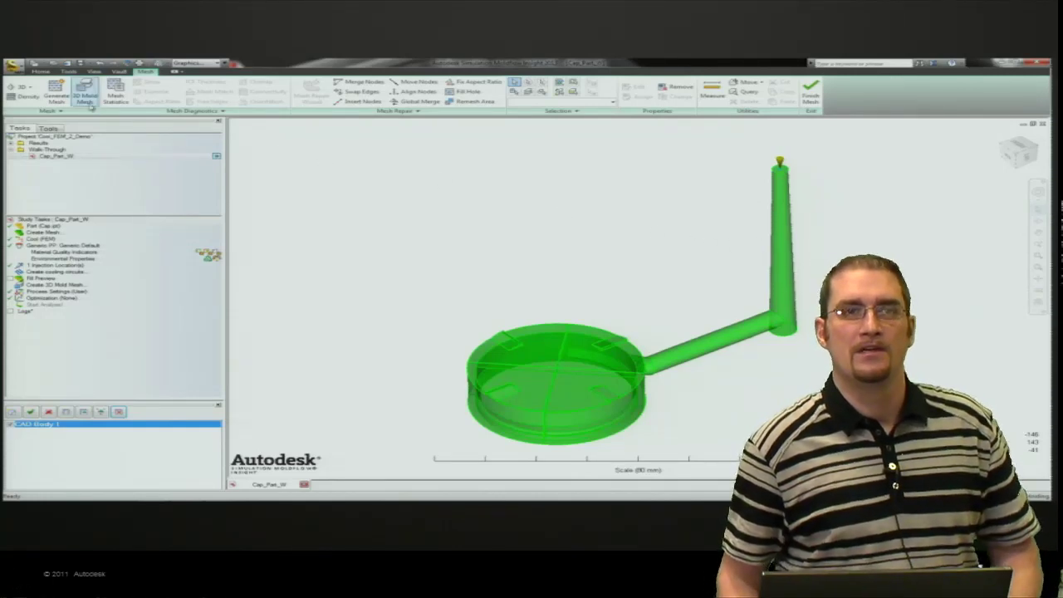
# Generate the 3D tetrahedral mesh with a 1.4 mm global edge length
pyautogui.click(58, 93)
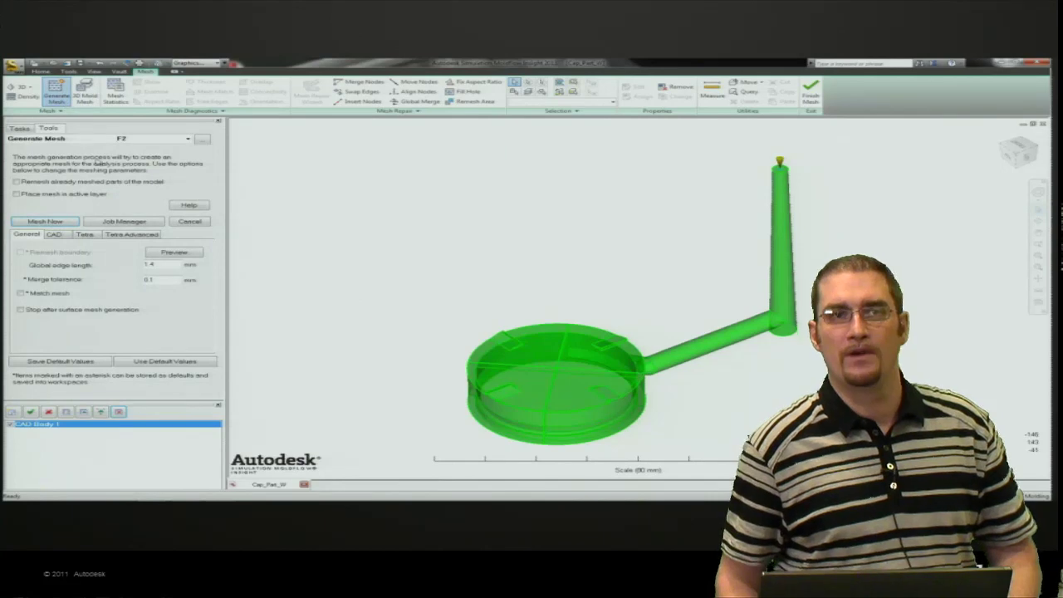
pyautogui.doubleClick(152, 263)
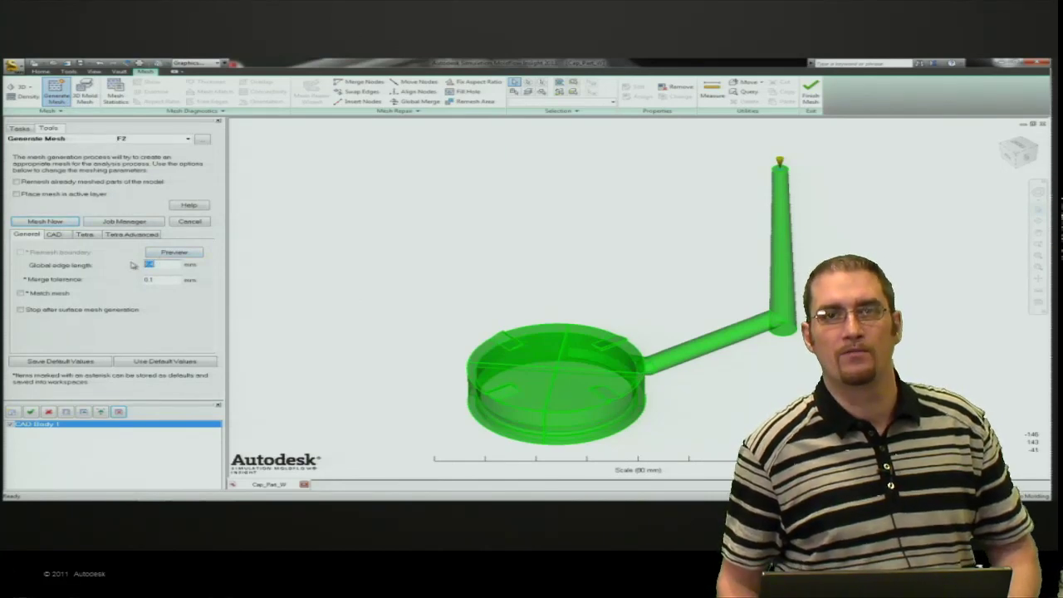
pyautogui.click(68, 222)
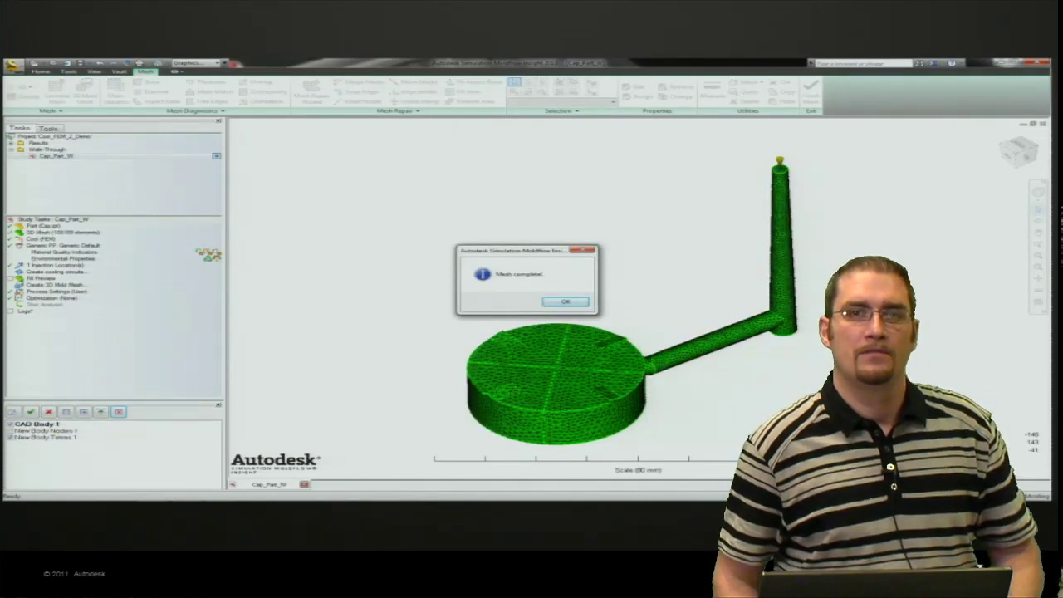
pyautogui.click(581, 304)
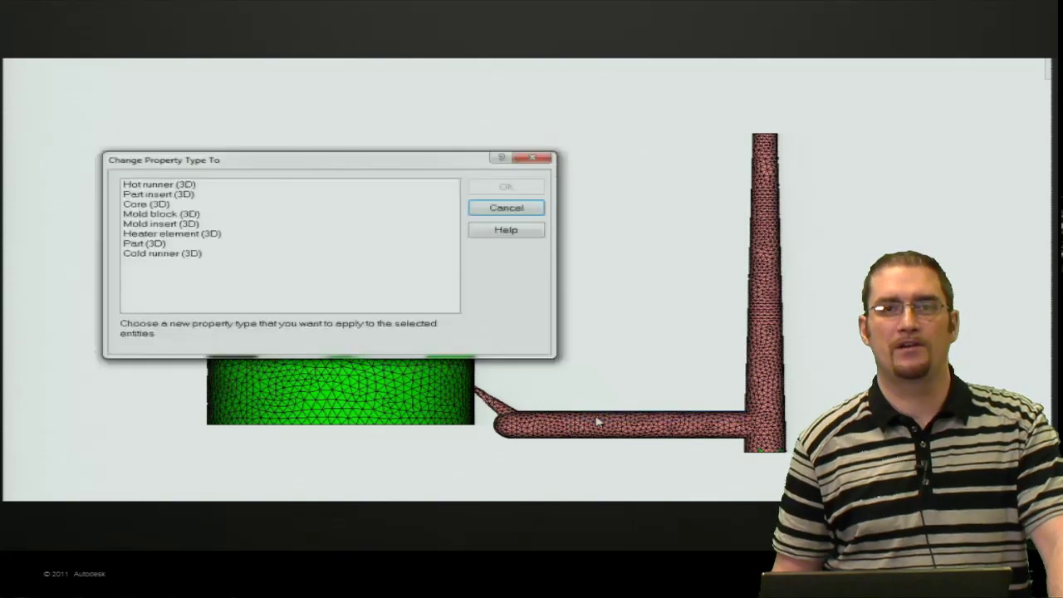
# Change the runner and sprue to Cold runner (3D), clear the selection and finish mesh editing
pyautogui.click(194, 259)
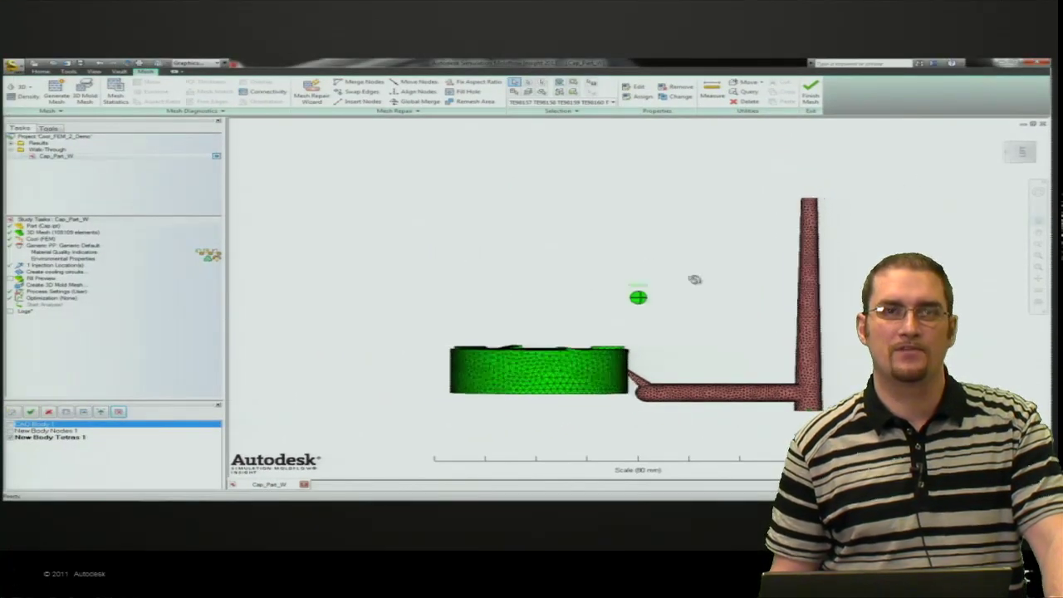
pyautogui.moveTo(694, 279)
pyautogui.mouseDown(button='middle')
pyautogui.moveTo(759, 339)
pyautogui.moveTo(735, 349)
pyautogui.moveTo(681, 293)
pyautogui.mouseUp(button='middle')
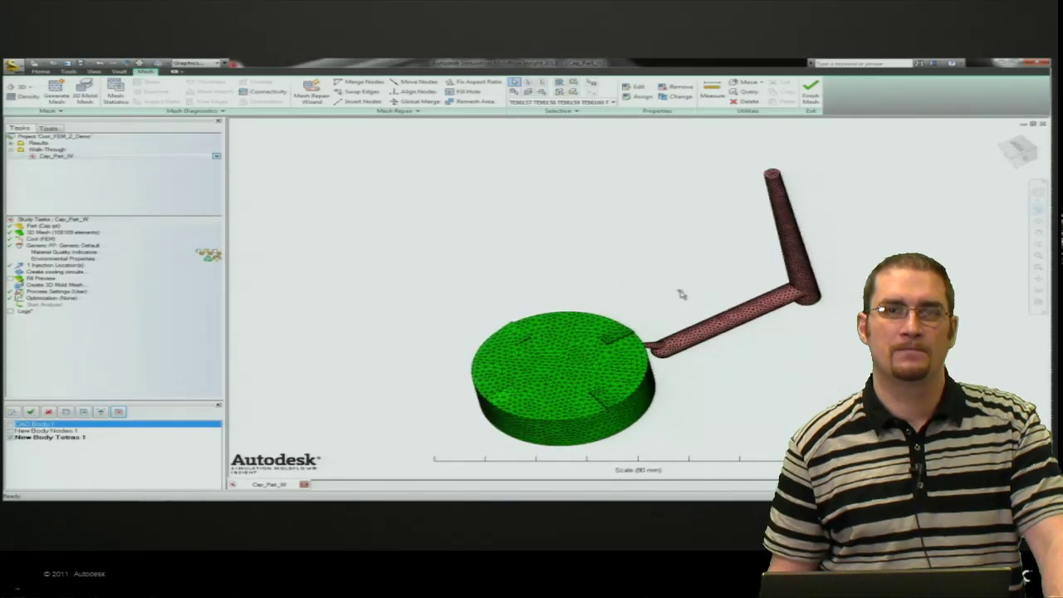
pyautogui.click(685, 244)
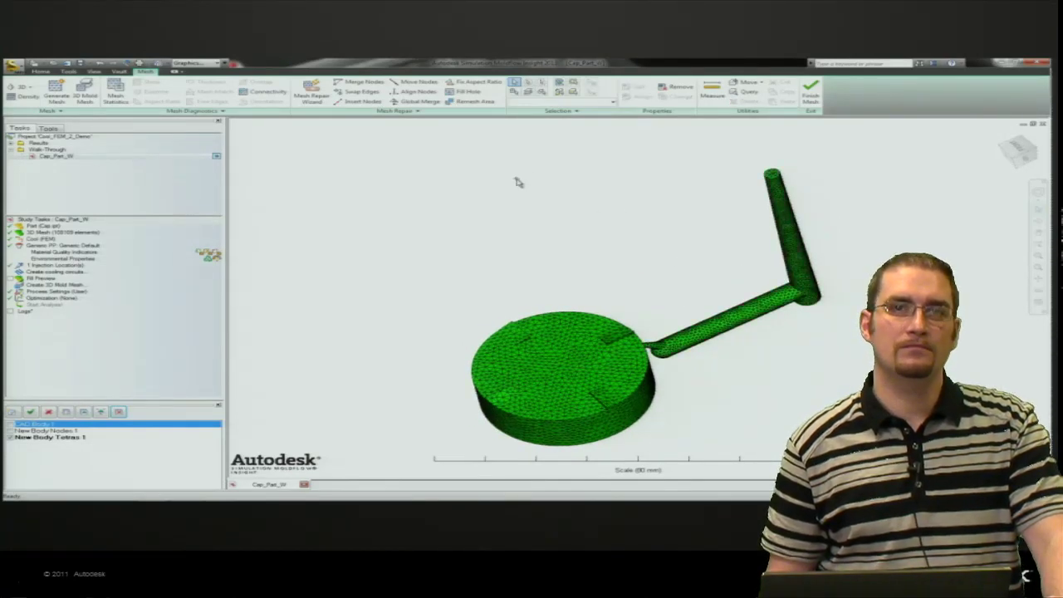
pyautogui.click(809, 91)
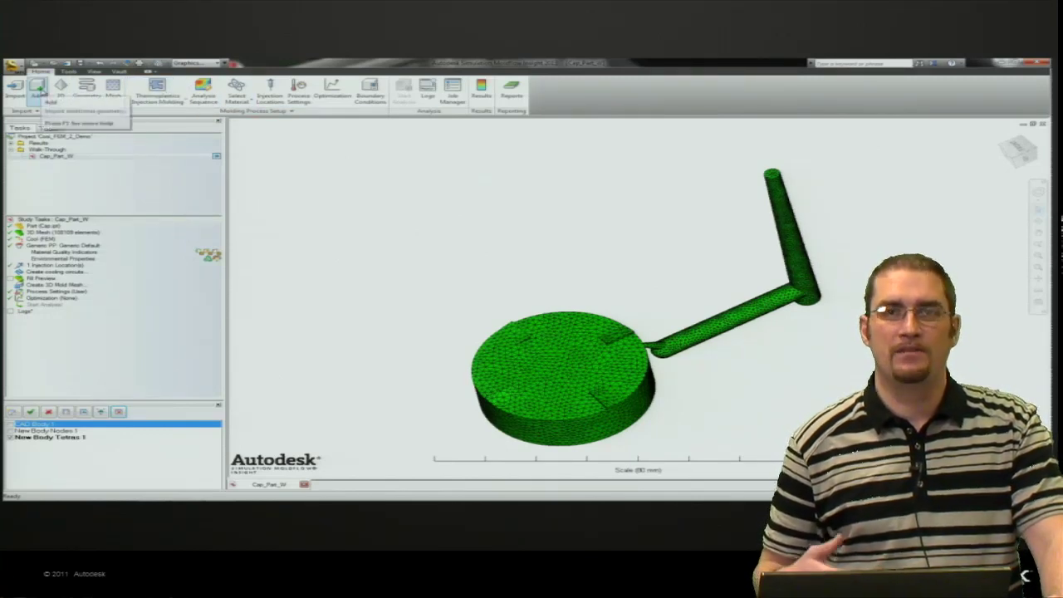
# Add Cap_Mold_Linear03.igs to the study with default import settings and hide the cap's tetra mesh
pyautogui.click(37, 87)
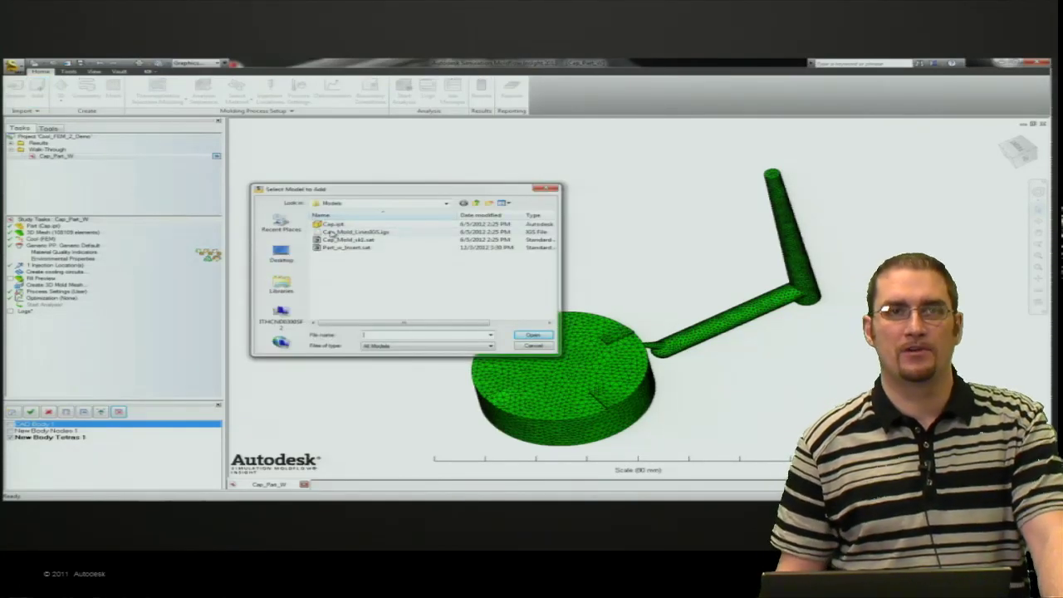
pyautogui.click(332, 233)
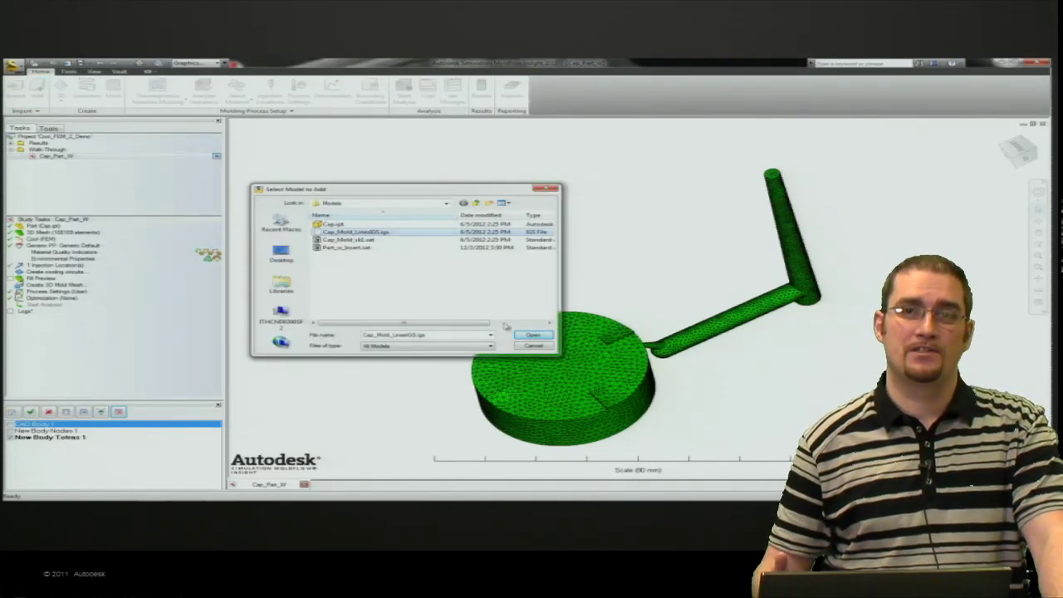
pyautogui.click(530, 335)
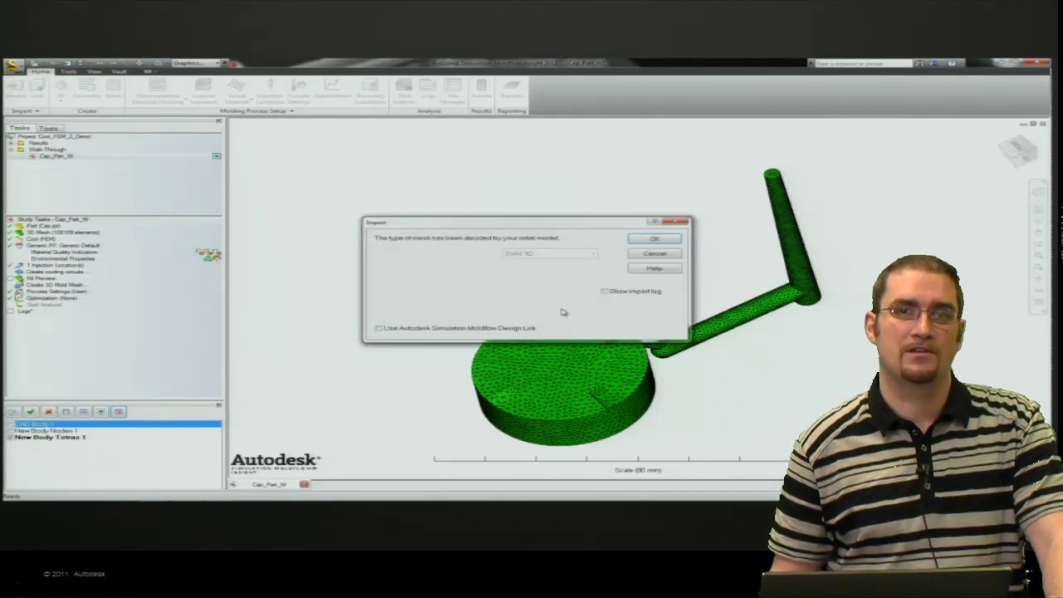
pyautogui.click(648, 240)
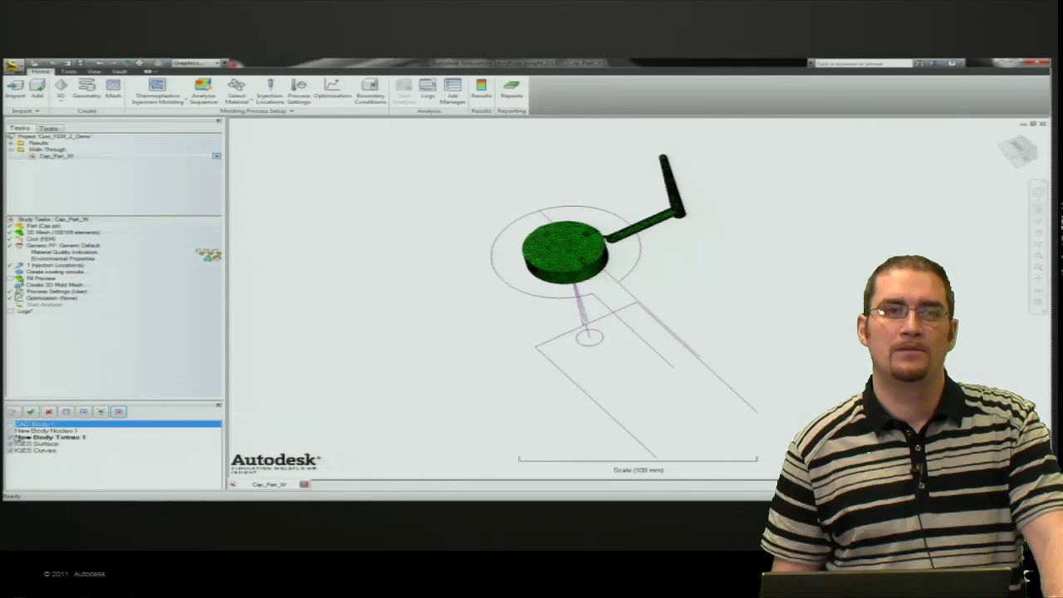
pyautogui.click(11, 436)
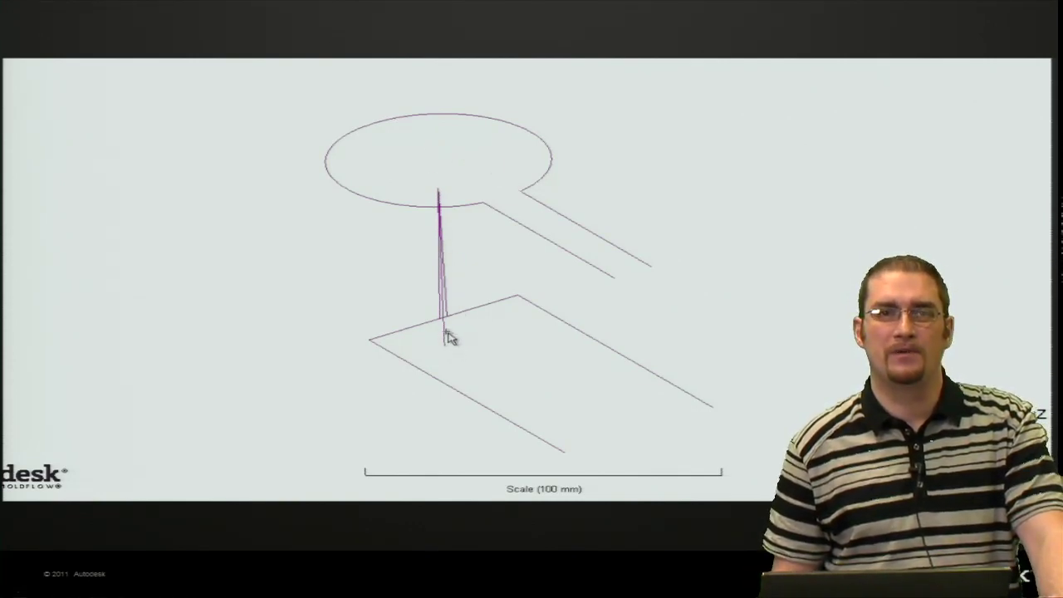
# Zoom and orbit the curves, then window-select the circle and upper-left circuit line
pyautogui.scroll(3, 438, 336)
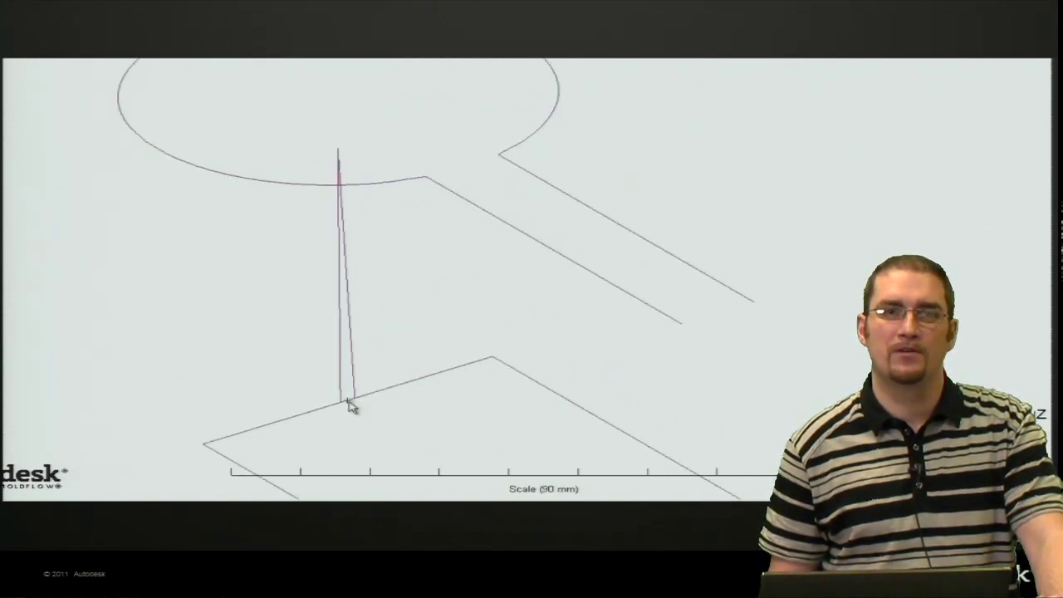
pyautogui.moveTo(428, 419); pyautogui.dragTo(301, 328, button='middle')
pyautogui.moveTo(396, 141); pyautogui.dragTo(460, 211)
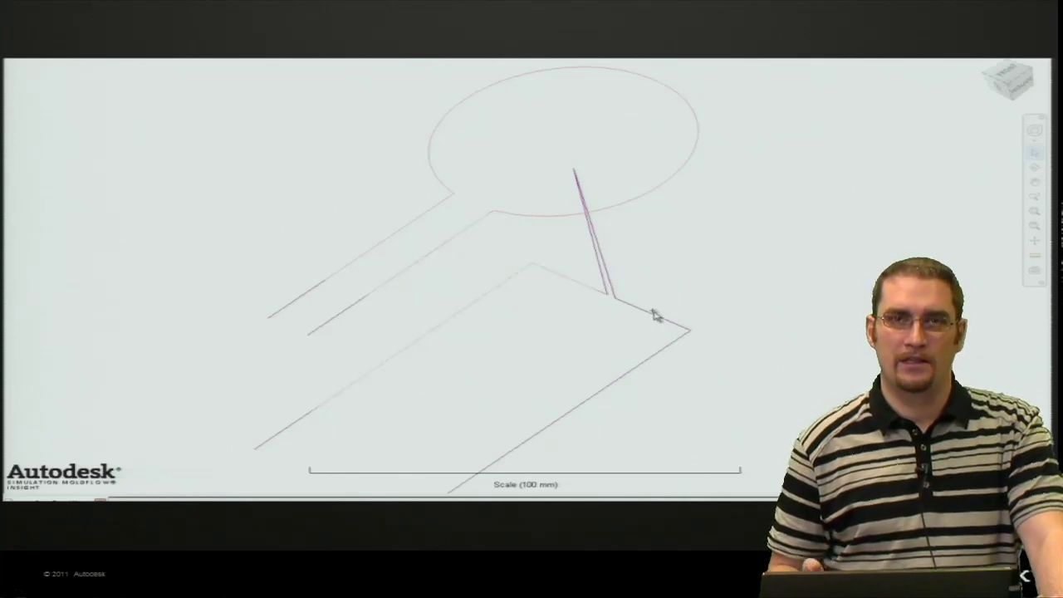
# Assign the selected curves a new circular Channel property with 10 mm diameter
pyautogui.rightClick(655, 358)
pyautogui.click(674, 341)
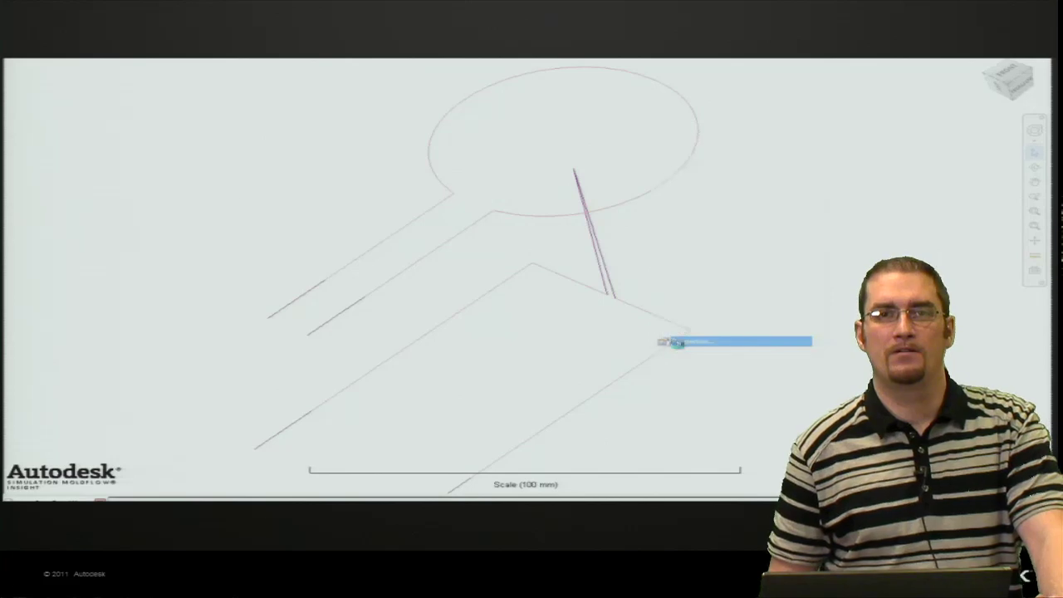
pyautogui.click(415, 271)
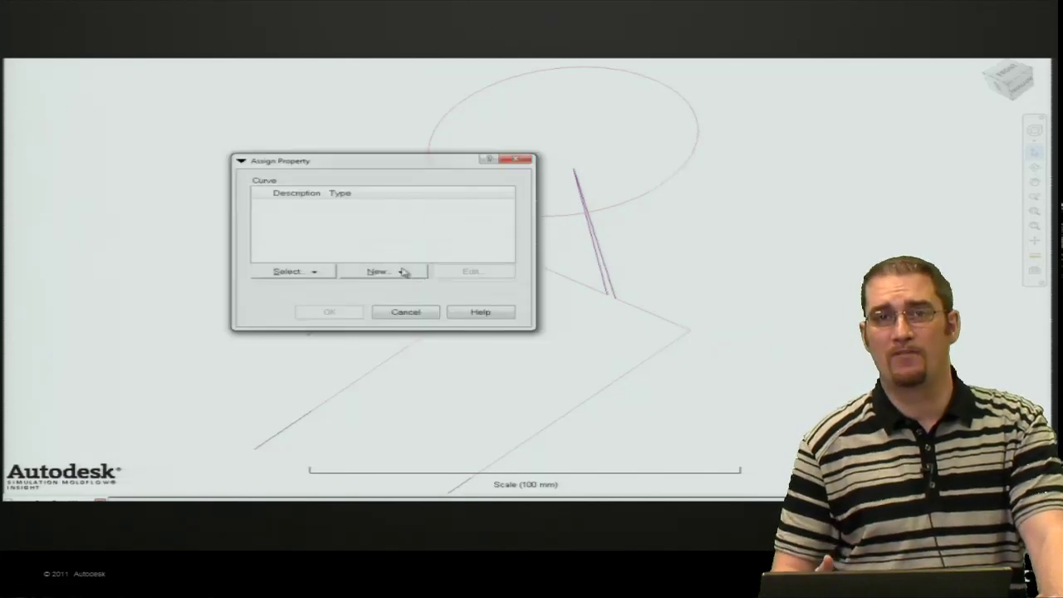
pyautogui.click(371, 274)
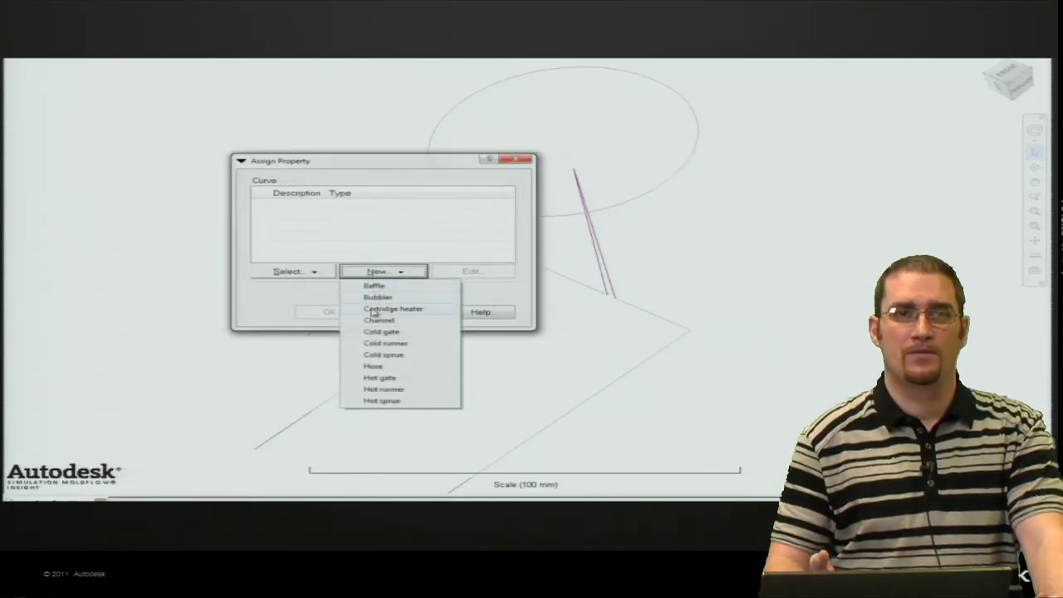
pyautogui.click(375, 320)
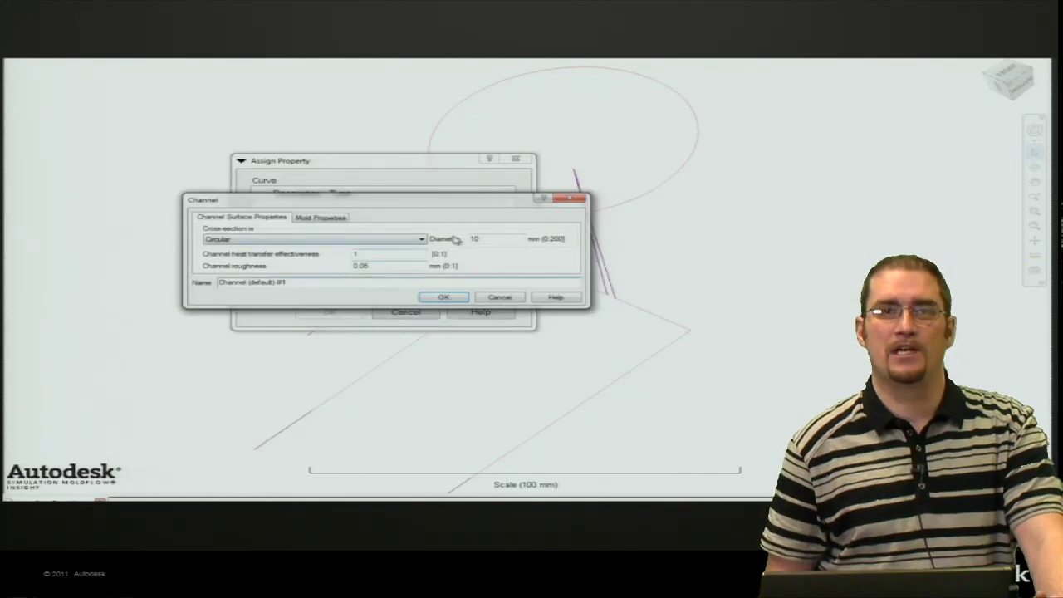
pyautogui.doubleClick(477, 238)
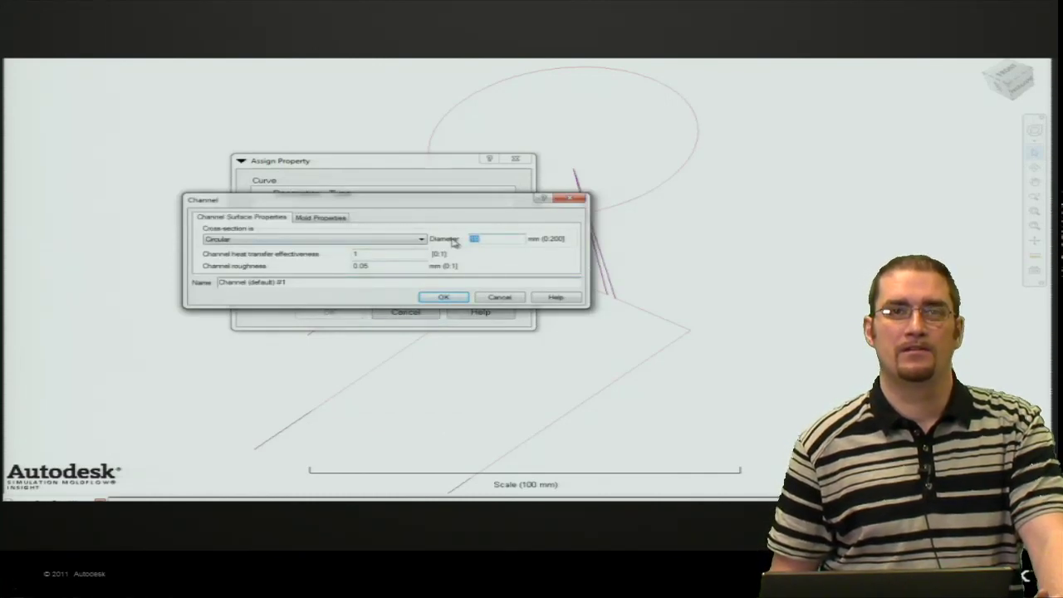
pyautogui.click(443, 296)
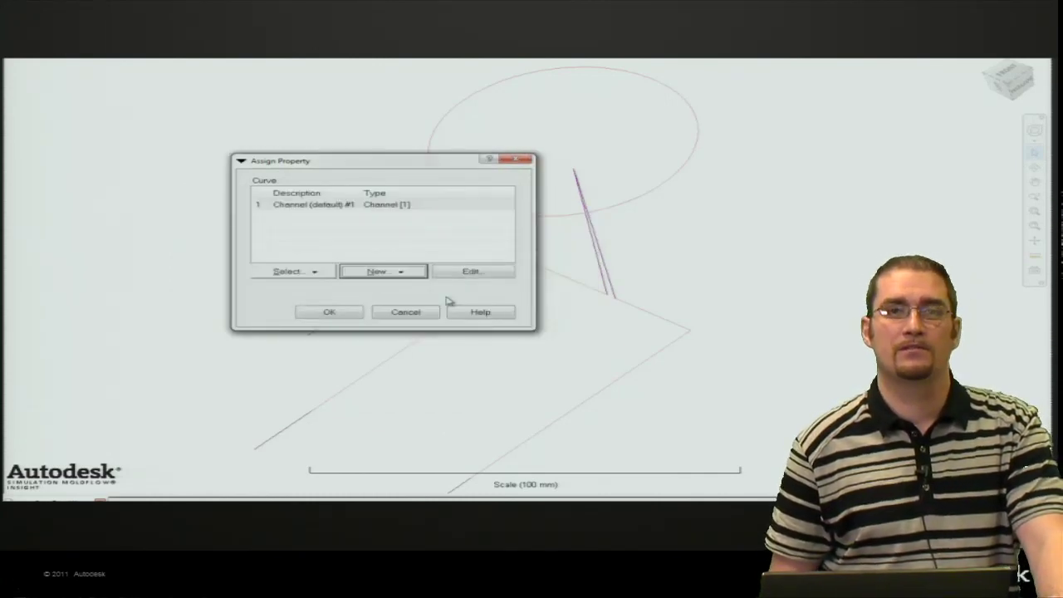
pyautogui.click(351, 315)
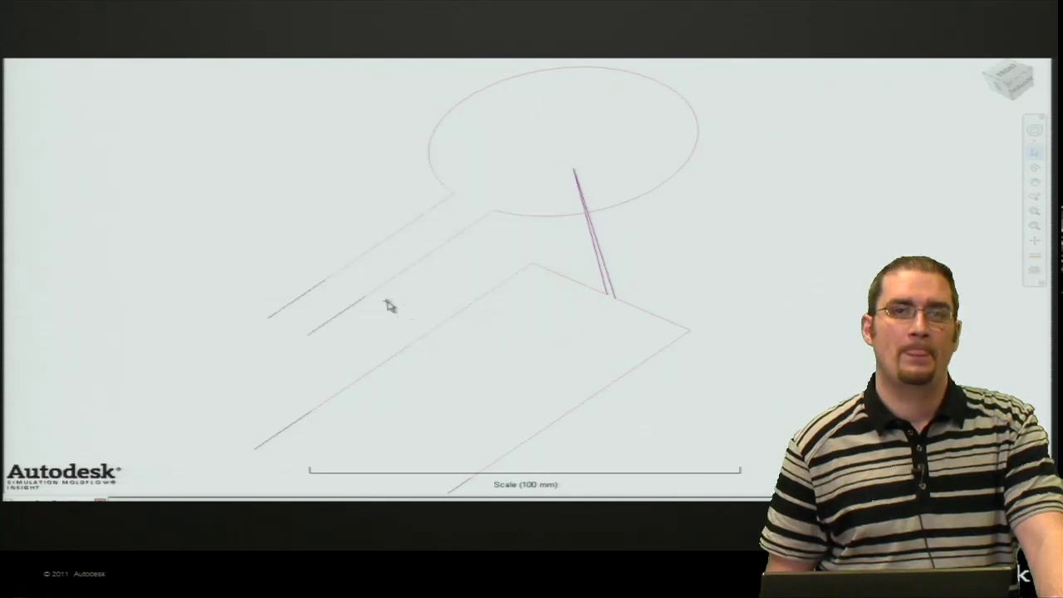
# Select the lower-left end line and assign it a new default Hose property
pyautogui.click(315, 339)
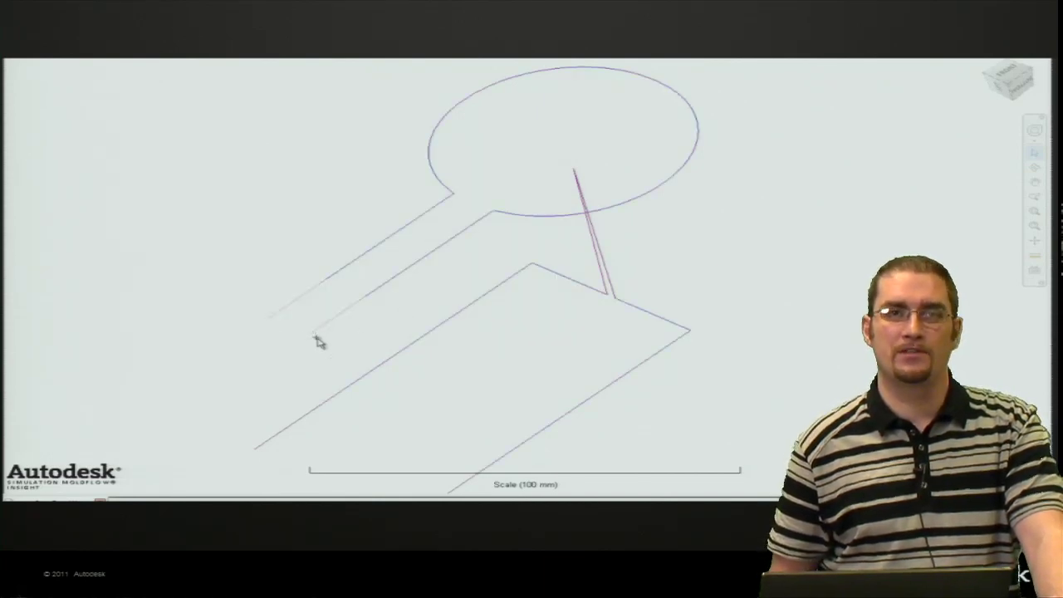
pyautogui.click(260, 441)
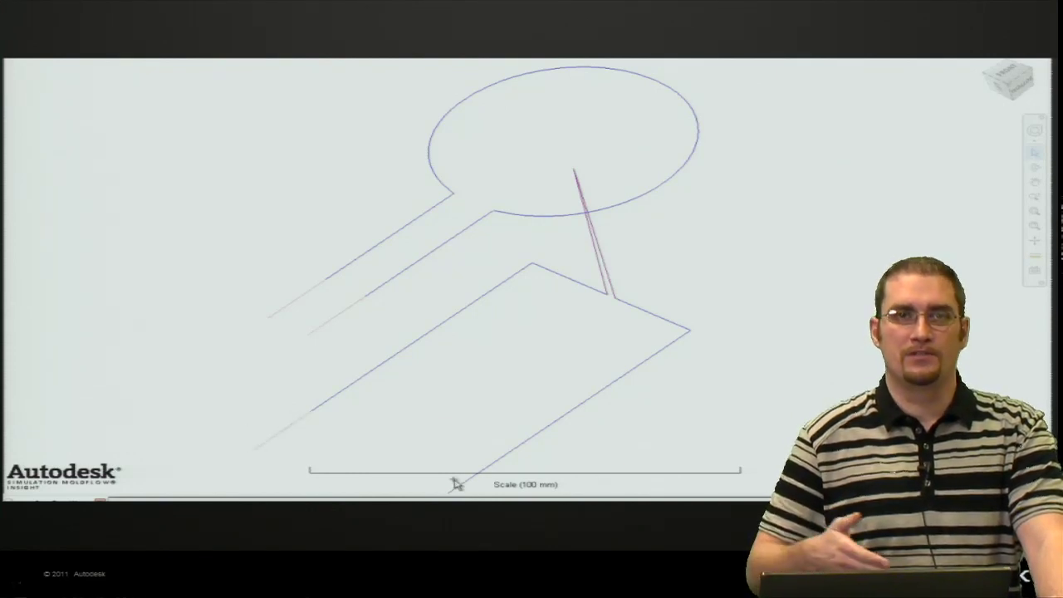
pyautogui.rightClick(297, 416)
pyautogui.click(324, 408)
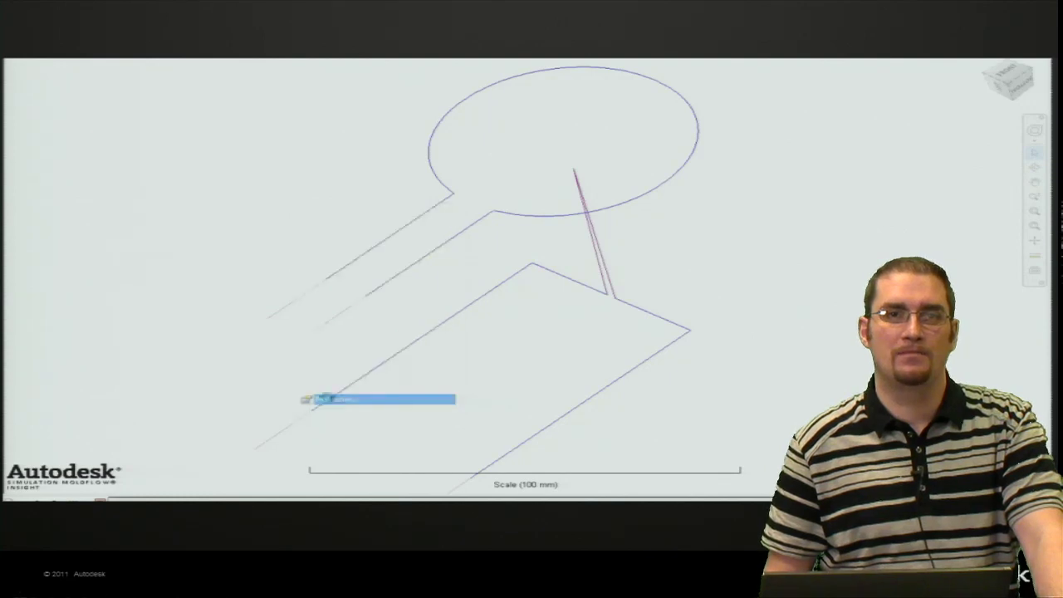
pyautogui.click(428, 272)
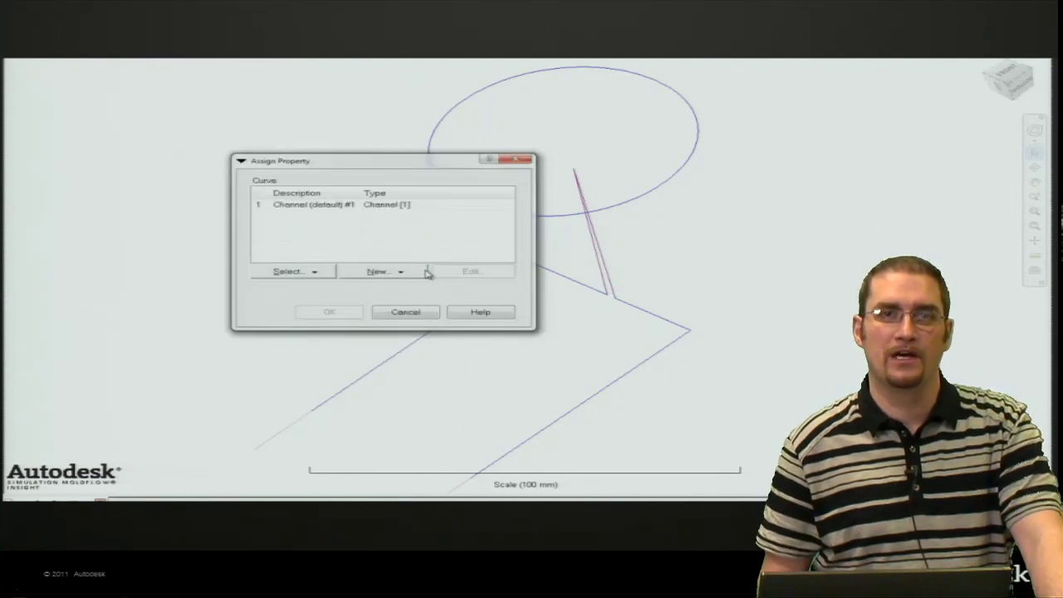
pyautogui.click(382, 271)
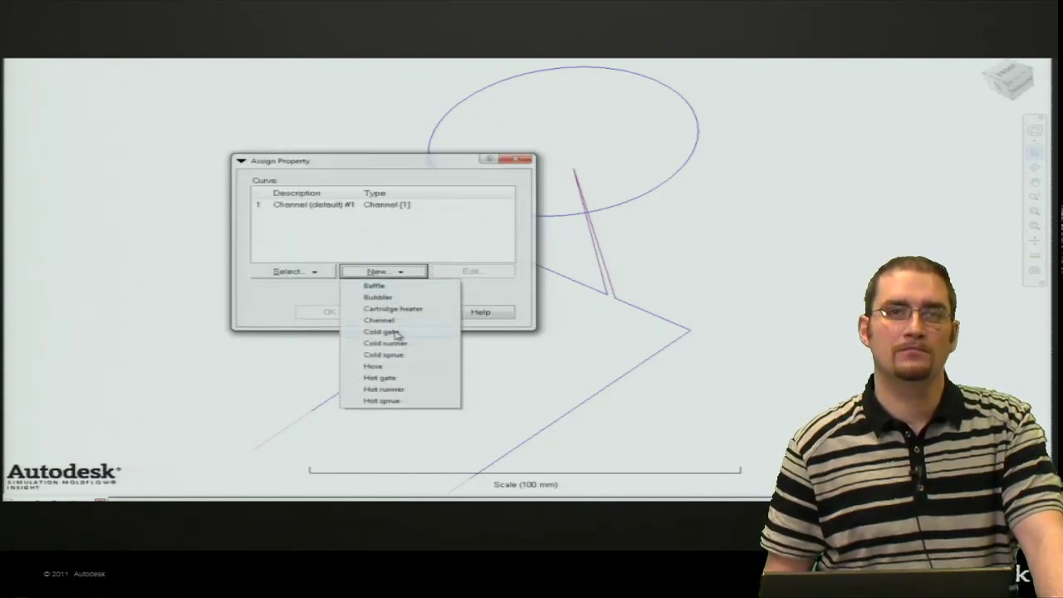
pyautogui.click(396, 367)
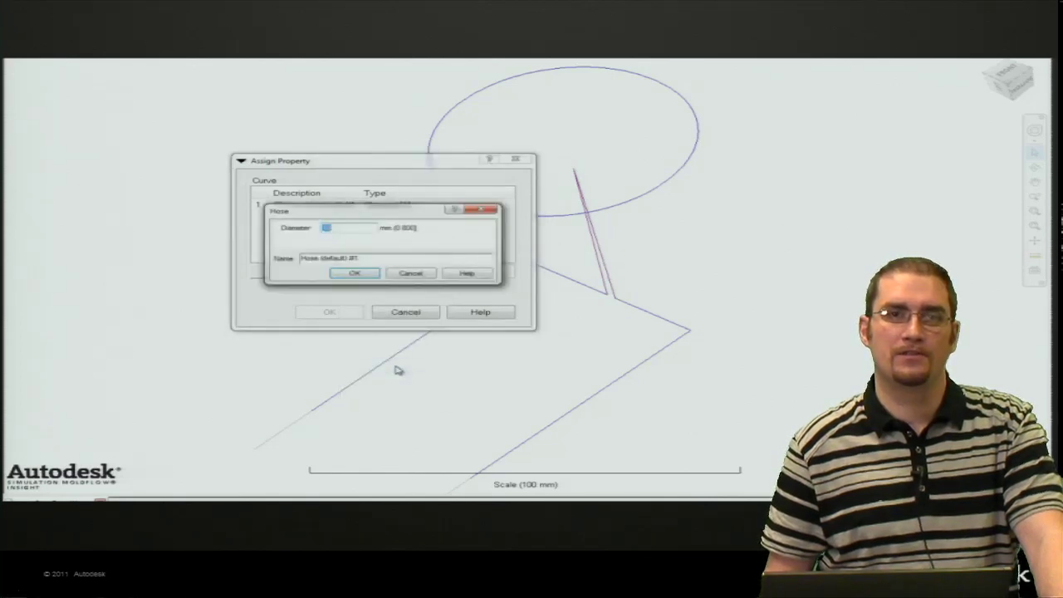
pyautogui.click(374, 277)
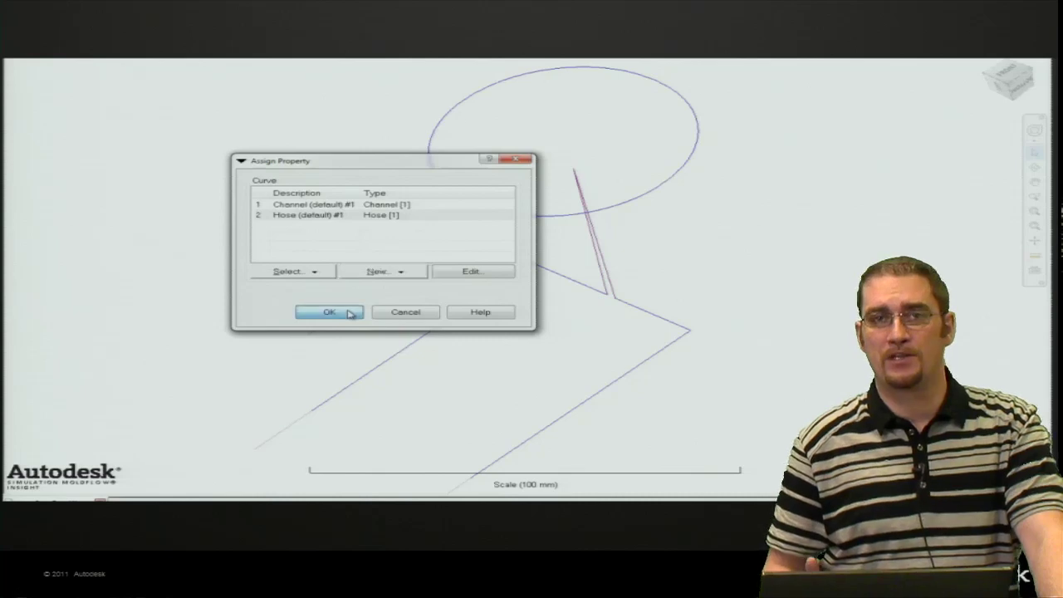
pyautogui.click(328, 312)
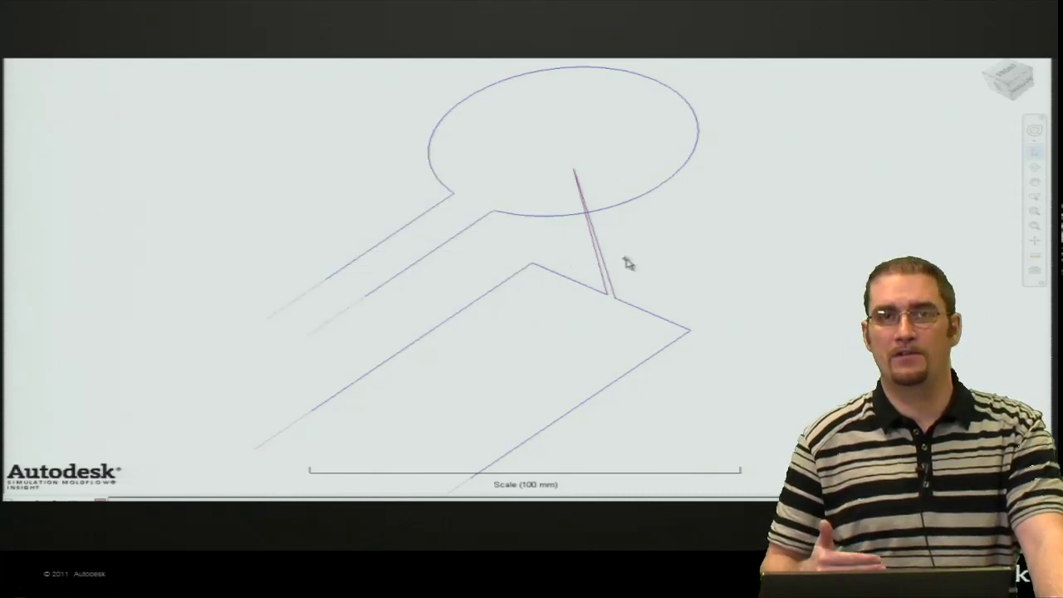
# Assign the vertical curve a new Baffle property with an 11.43 mm diameter
pyautogui.rightClick(598, 265)
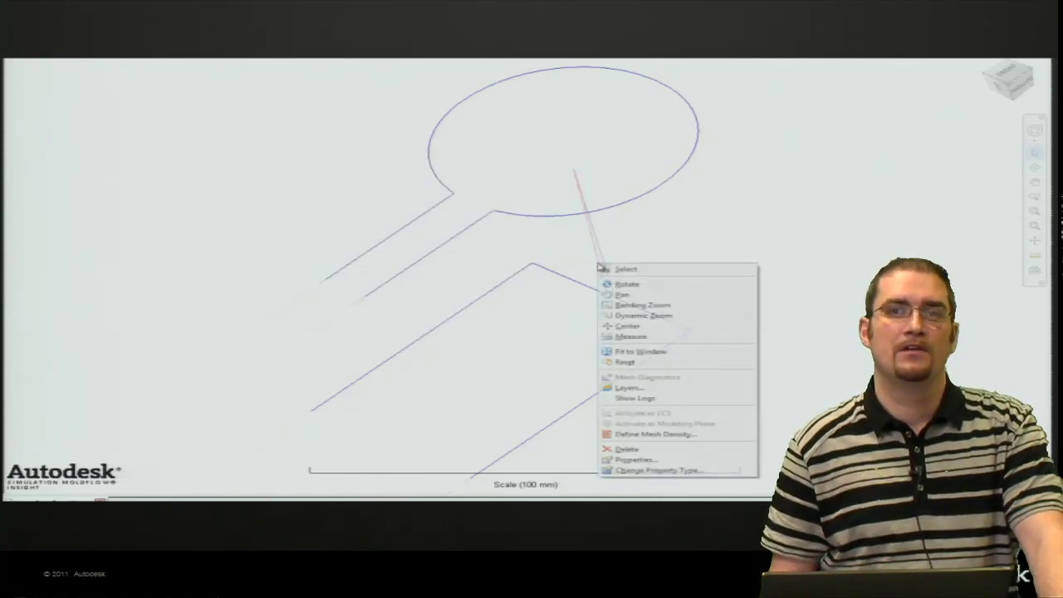
pyautogui.click(637, 460)
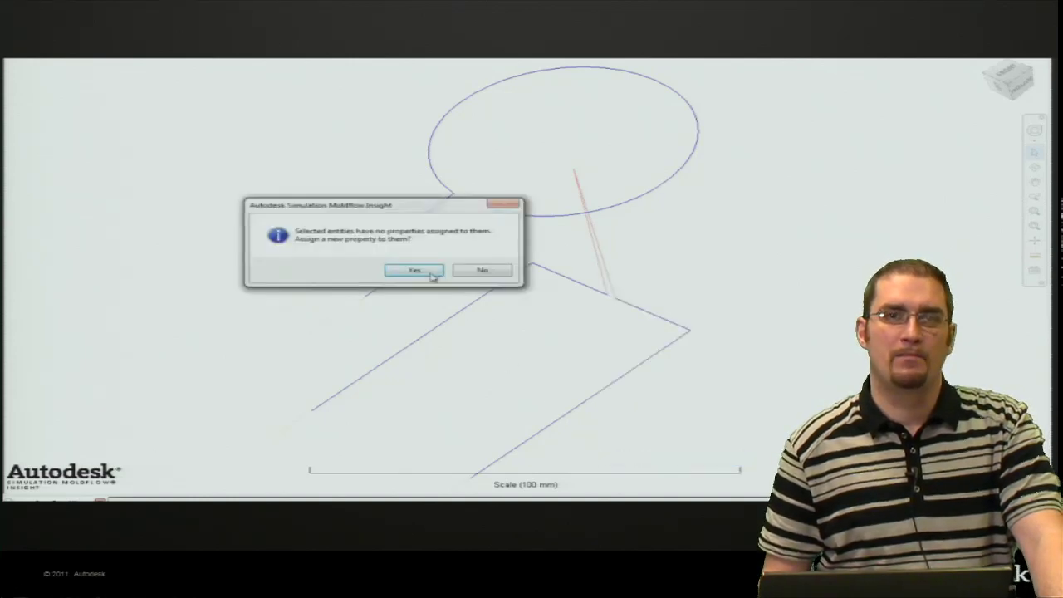
pyautogui.click(430, 275)
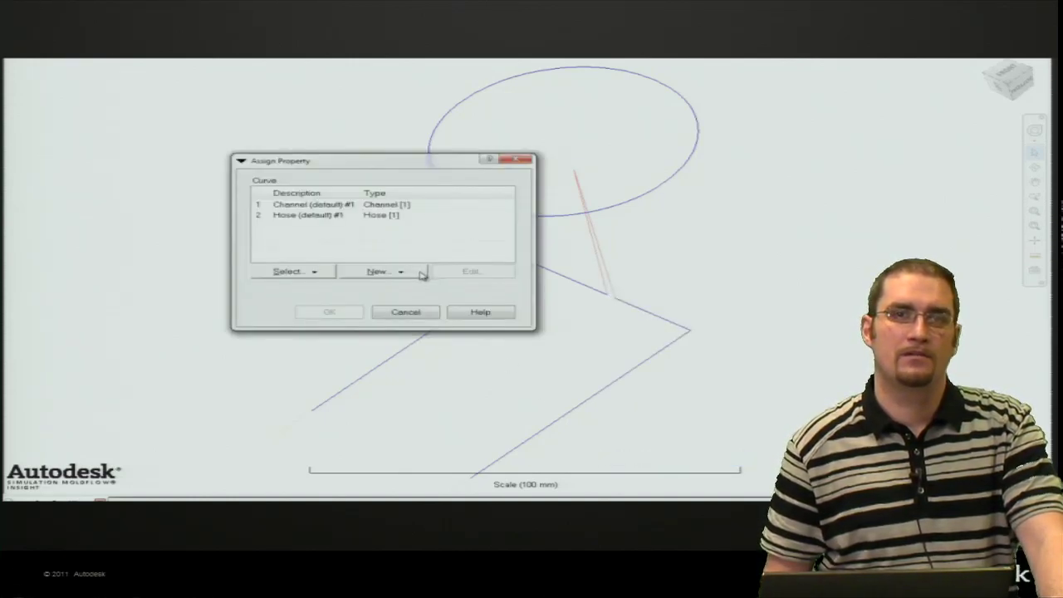
pyautogui.click(420, 272)
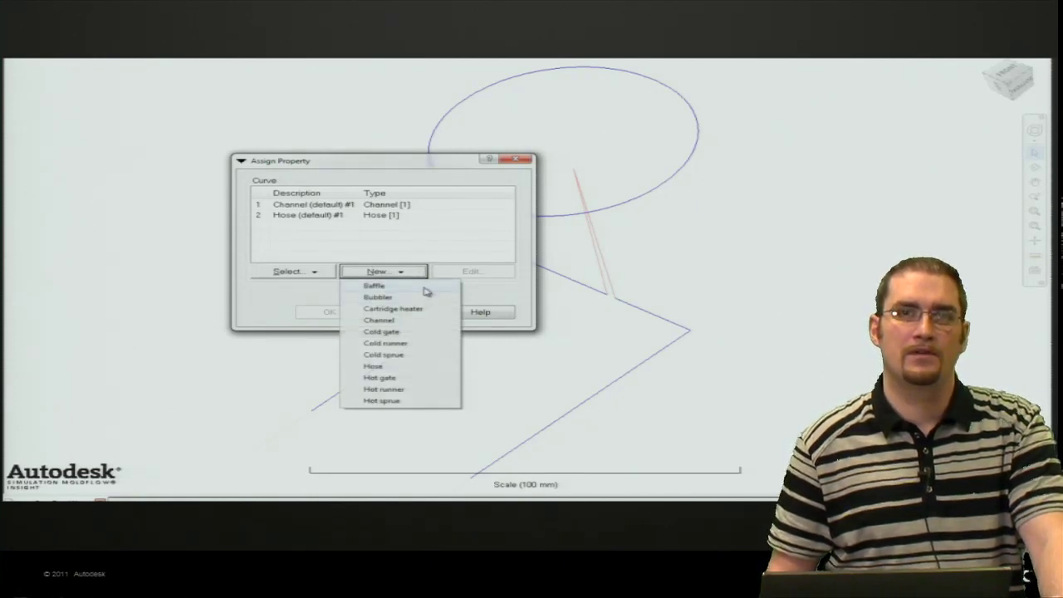
pyautogui.click(426, 286)
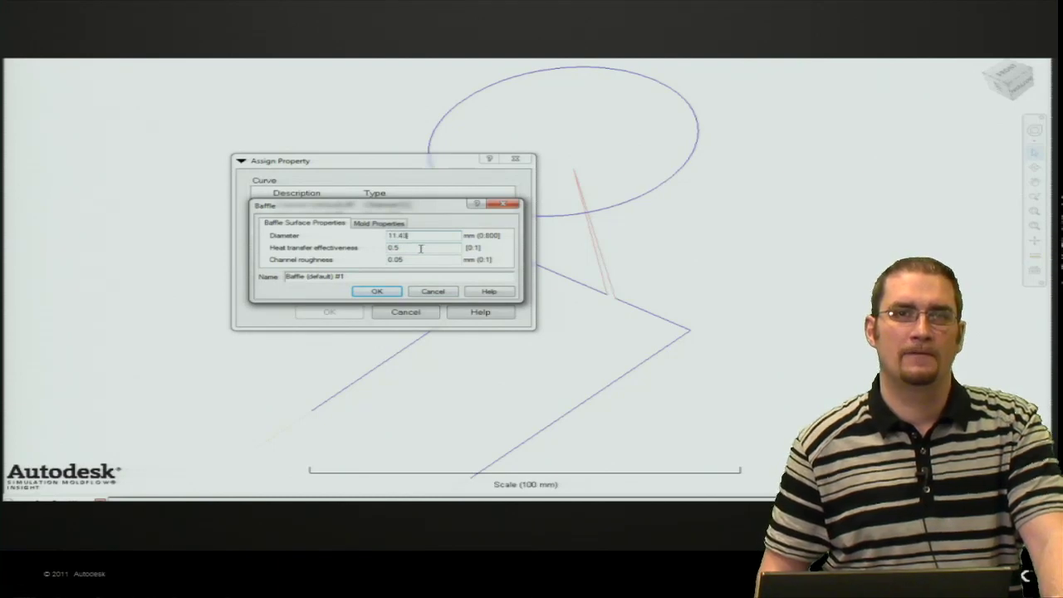
pyautogui.click(378, 292)
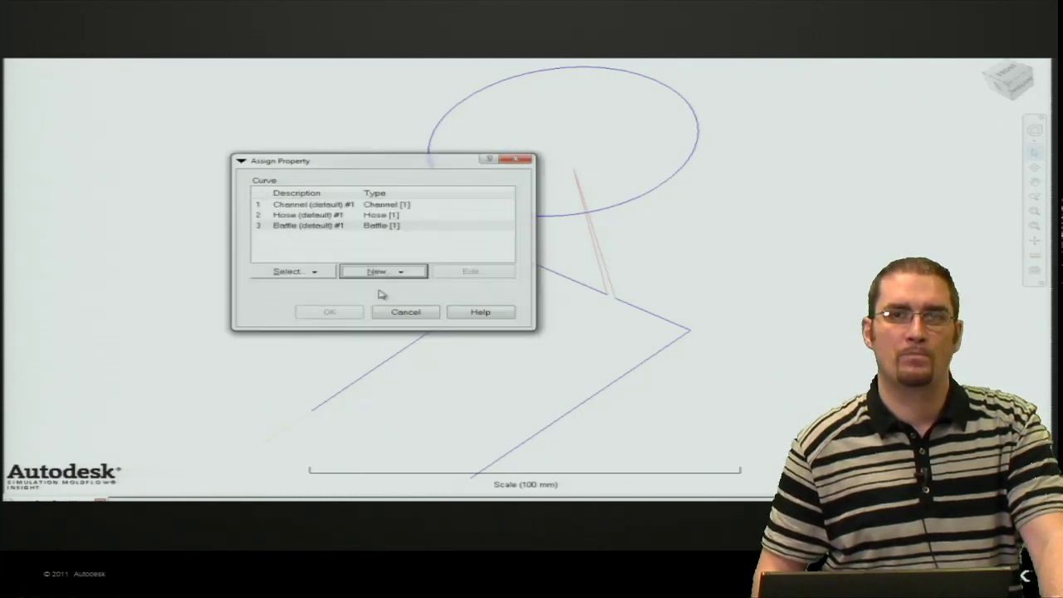
pyautogui.click(348, 312)
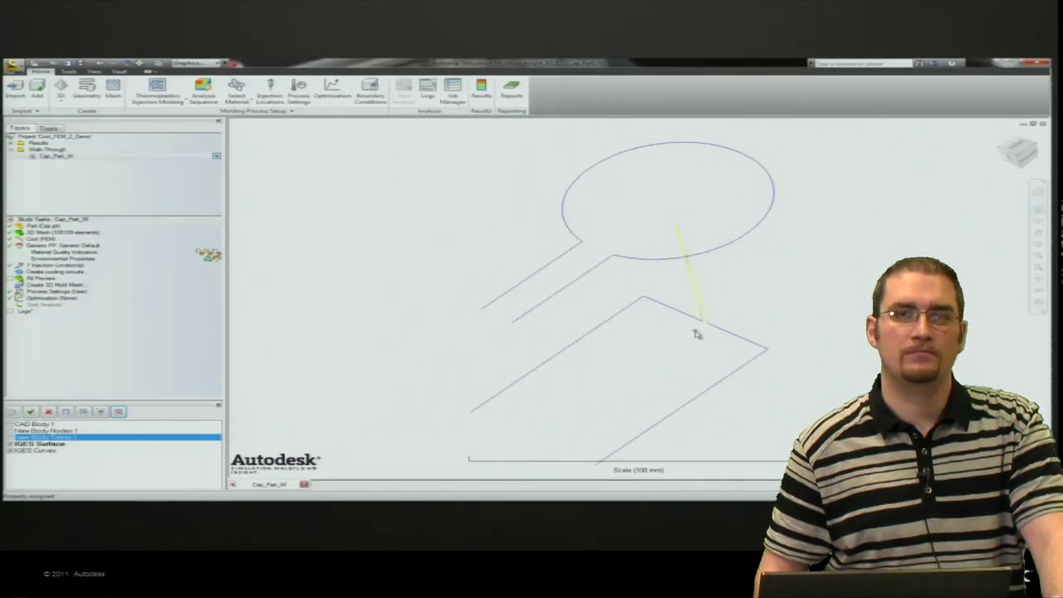
# Mesh the cooling curves into channel, hose and baffle beam elements at 4 mm global edge length
pyautogui.moveTo(696, 333)
pyautogui.mouseDown(button='middle')
pyautogui.moveTo(678, 335)
pyautogui.moveTo(666, 315)
pyautogui.moveTo(659, 346)
pyautogui.mouseUp(button='middle')
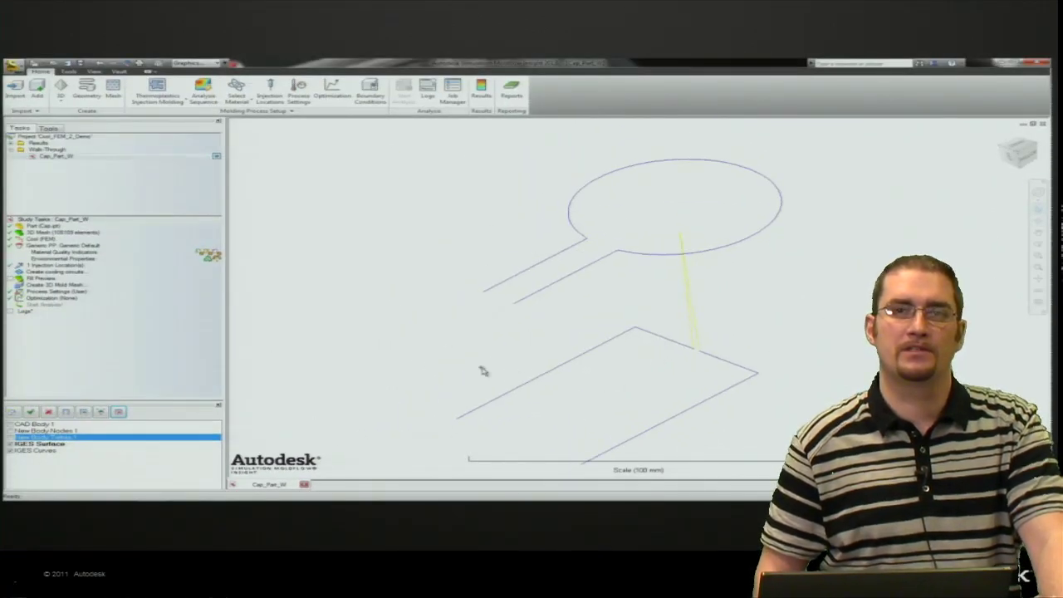
pyautogui.click(111, 93)
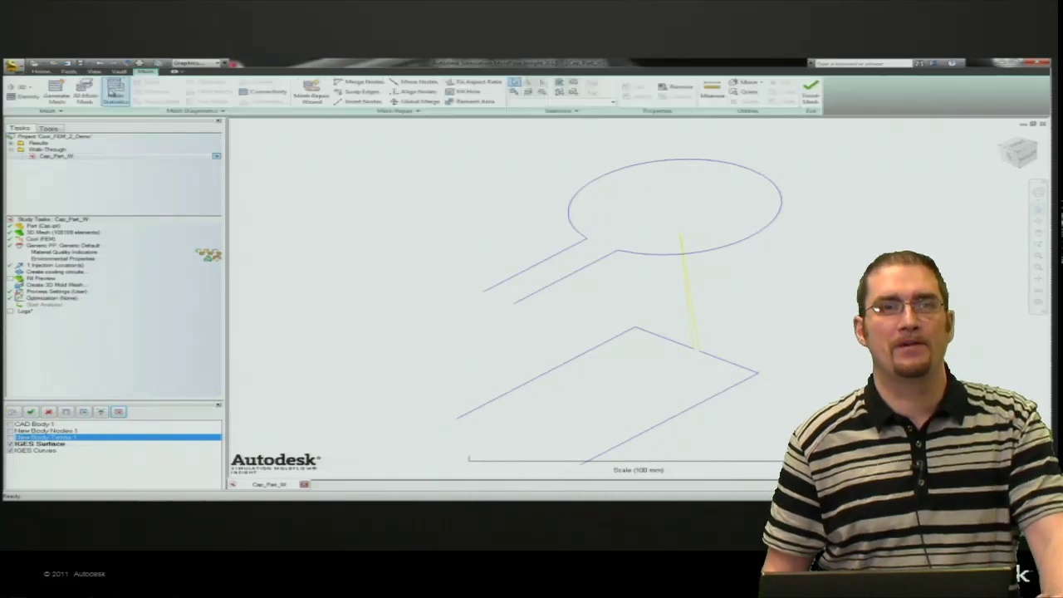
pyautogui.click(58, 94)
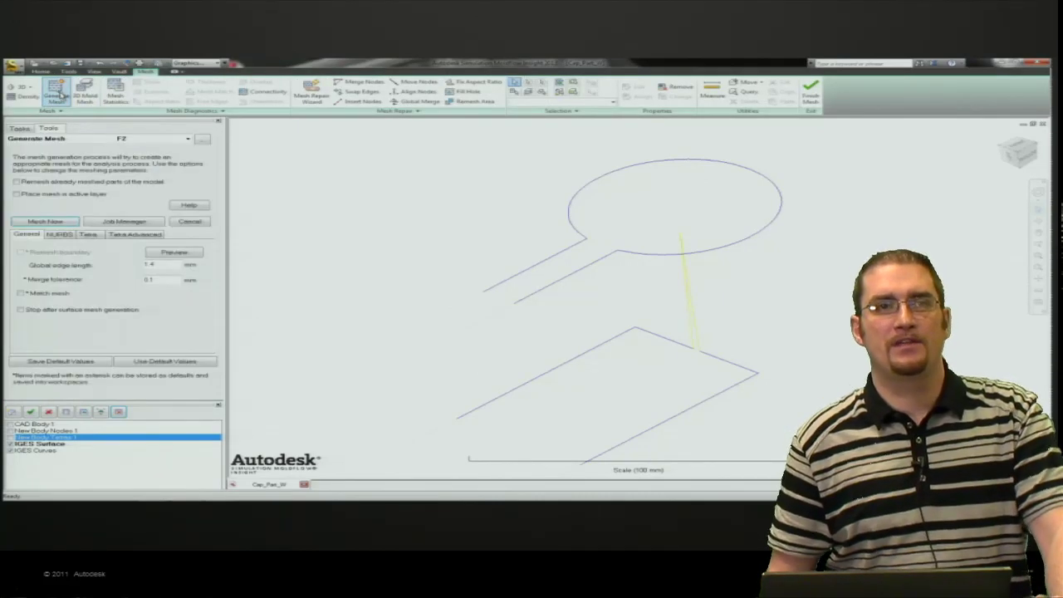
pyautogui.moveTo(156, 264); pyautogui.dragTo(126, 263)
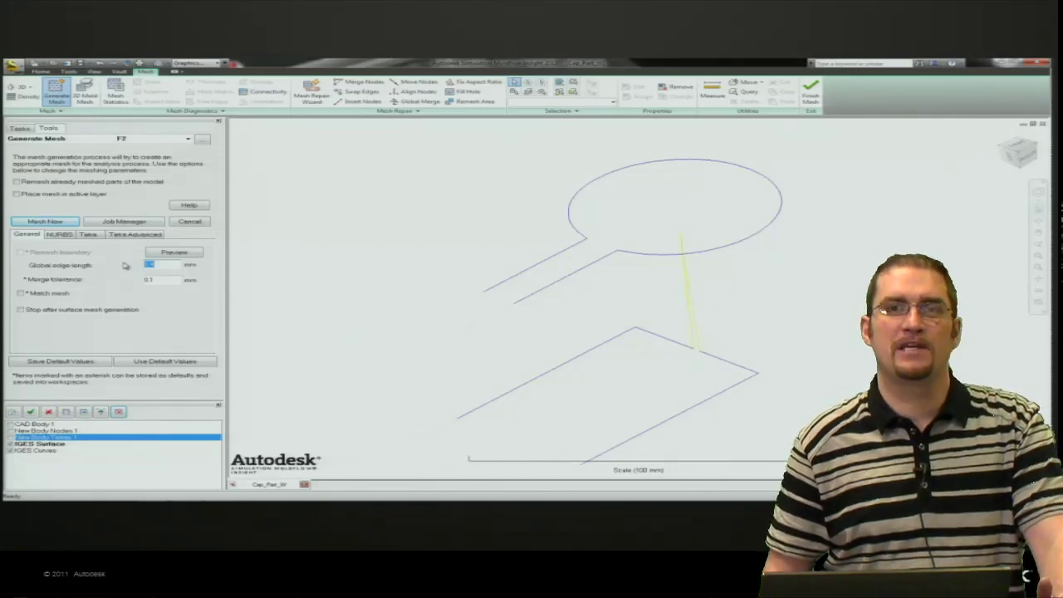
pyautogui.click(61, 222)
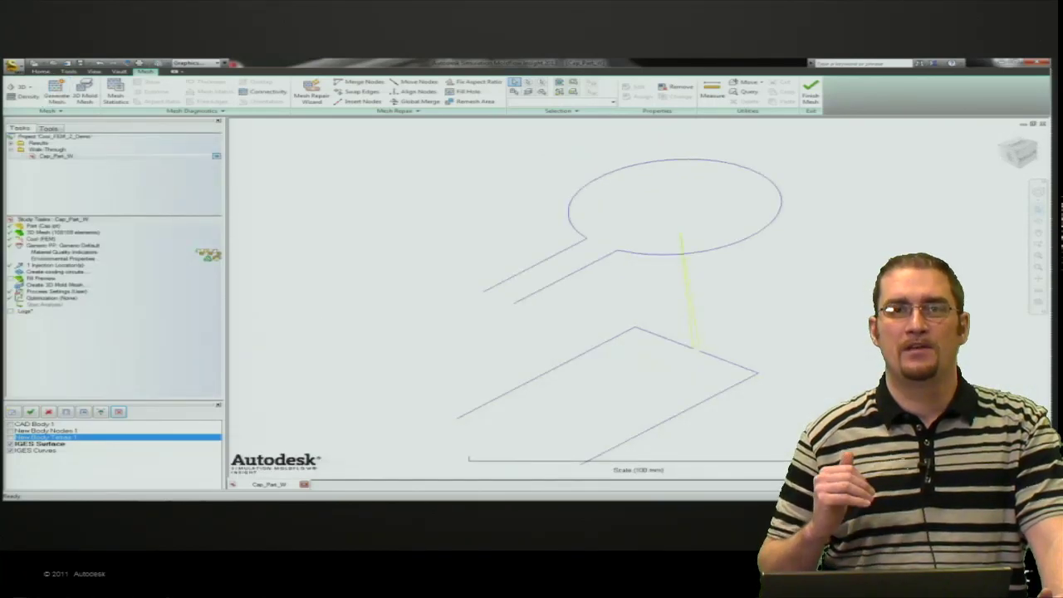
pyautogui.keyDown('ctrl'); pyautogui.click(37, 424); pyautogui.keyUp('ctrl')
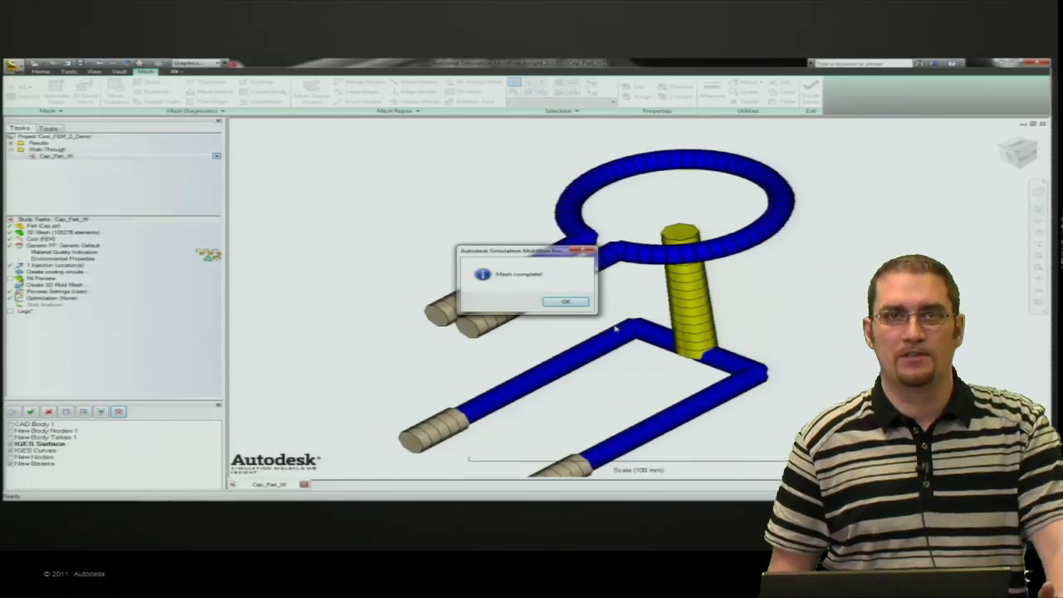
pyautogui.click(566, 301)
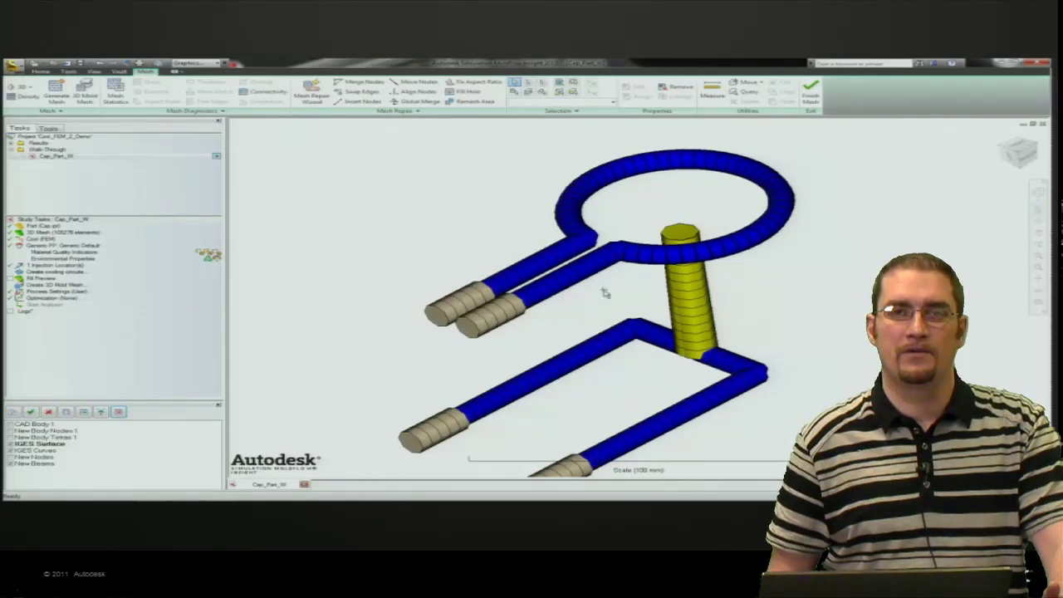
pyautogui.click(809, 97)
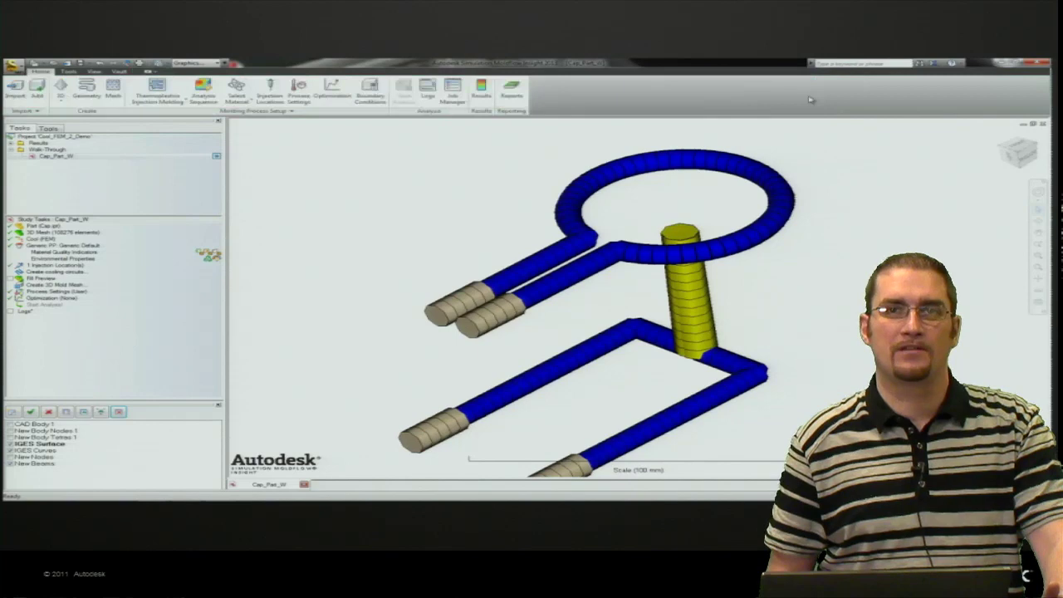
pyautogui.click(371, 93)
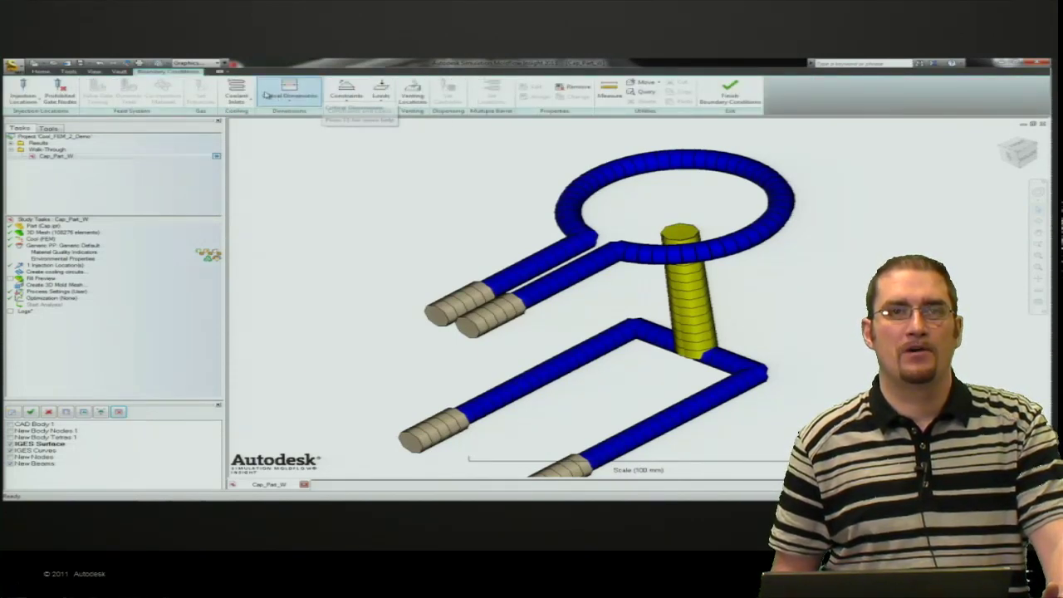
# Set the coolant inlet property to use Water (pure) #1 as coolant
pyautogui.click(236, 90)
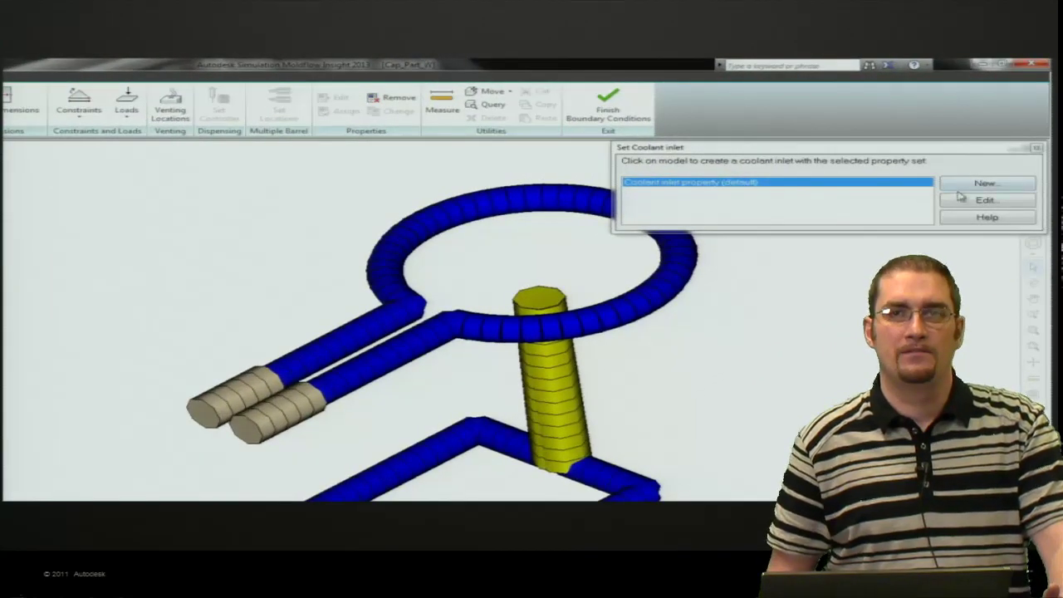
pyautogui.click(963, 201)
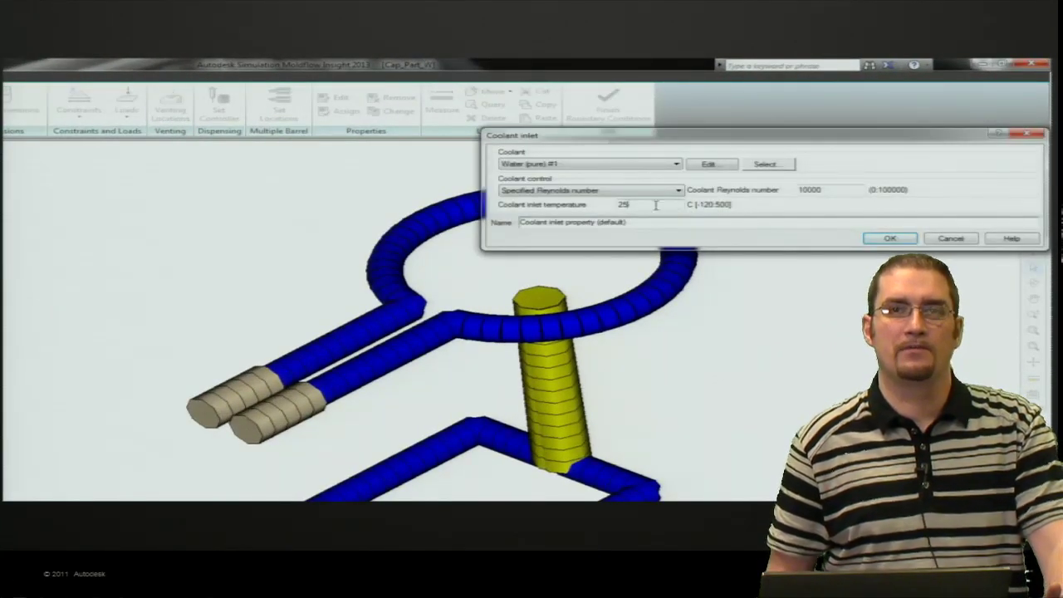
pyautogui.doubleClick(622, 204)
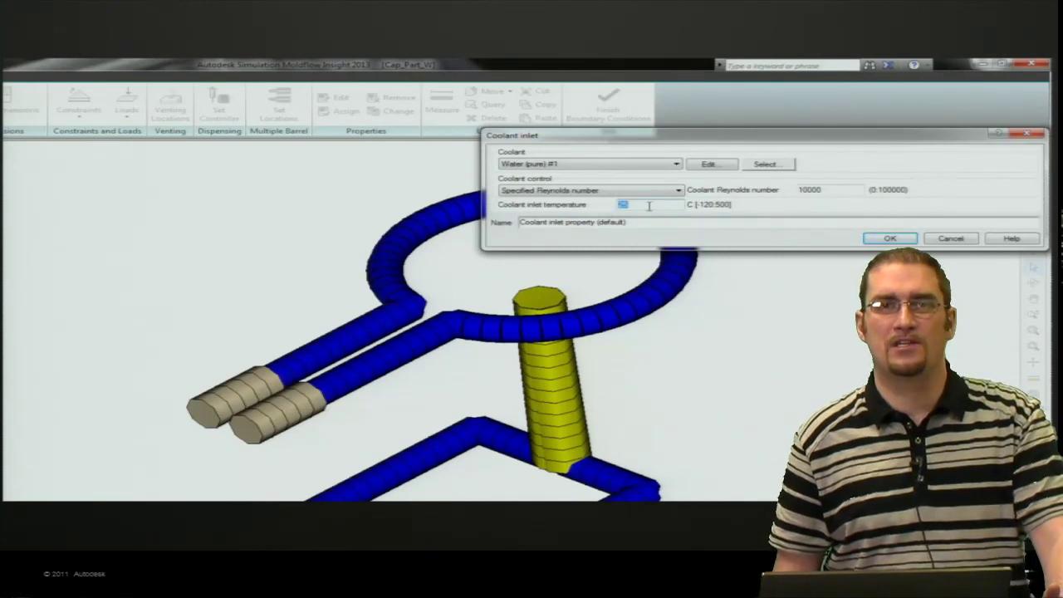
pyautogui.click(676, 165)
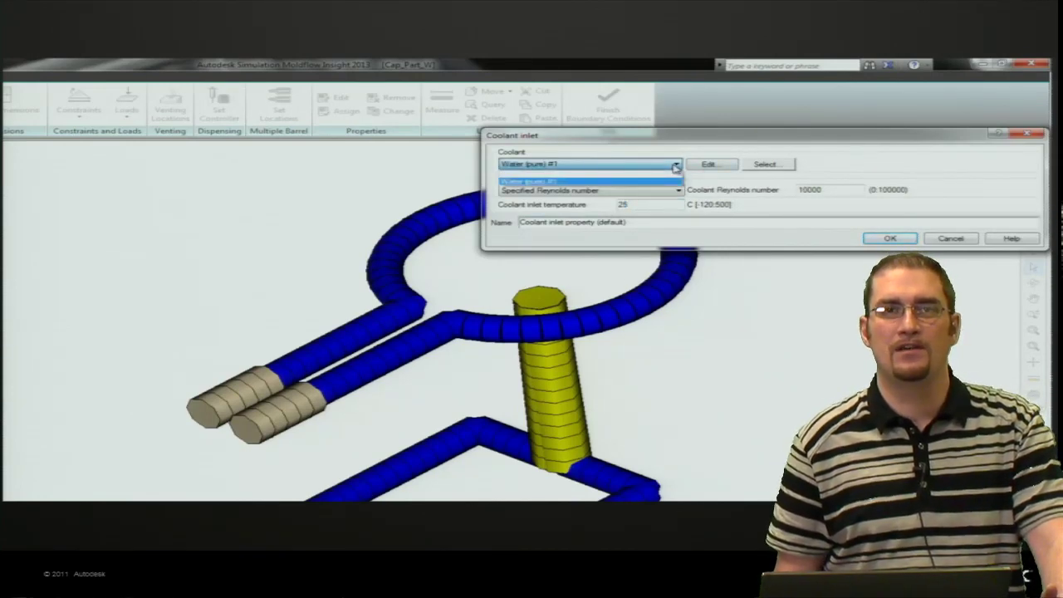
pyautogui.click(676, 166)
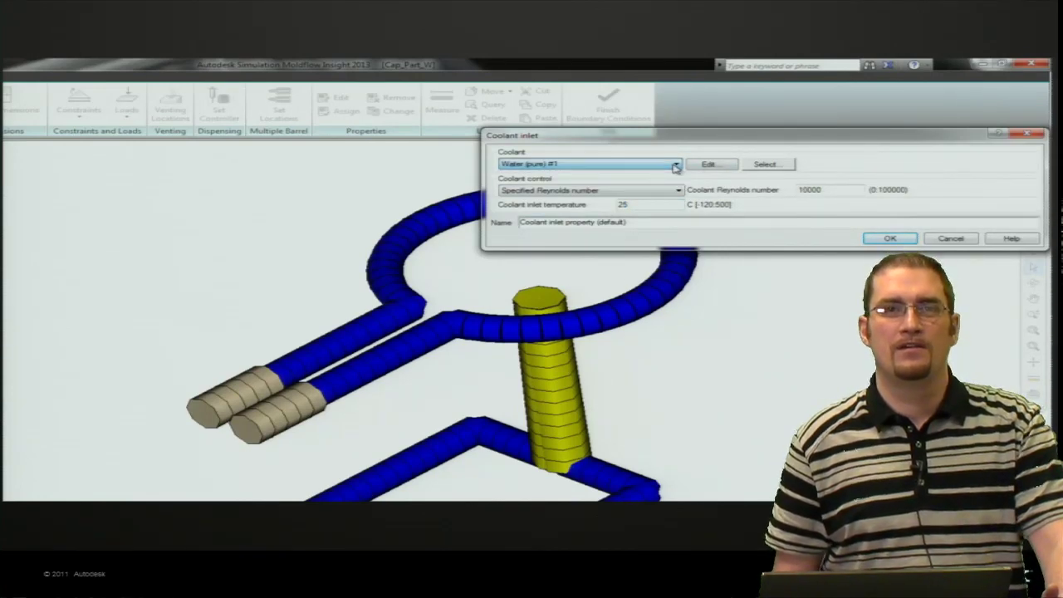
pyautogui.click(889, 240)
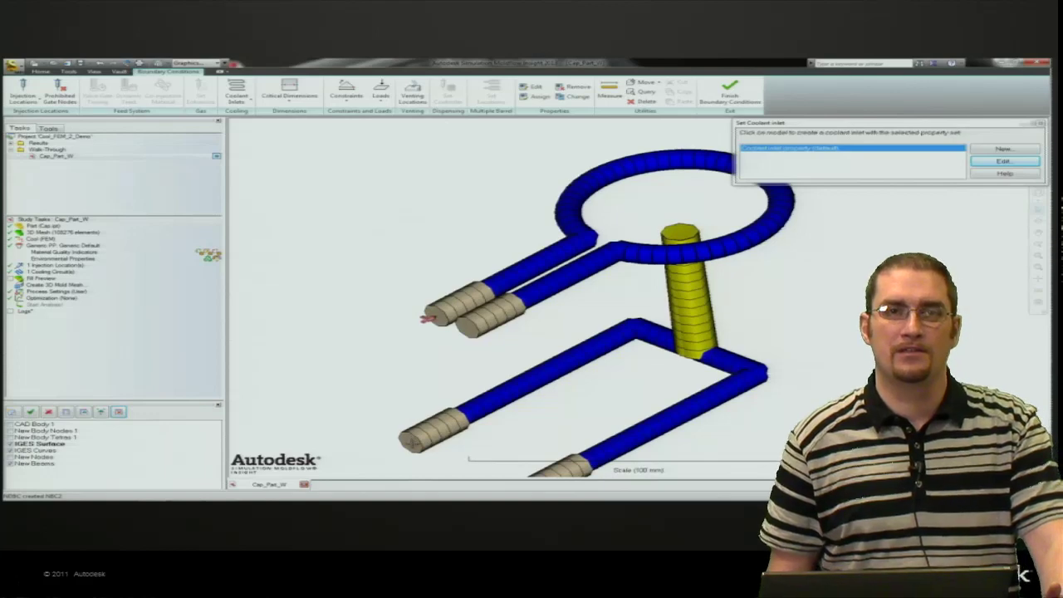
# Place coolant inlets at two hose ends, then show all layers again
pyautogui.click(428, 318)
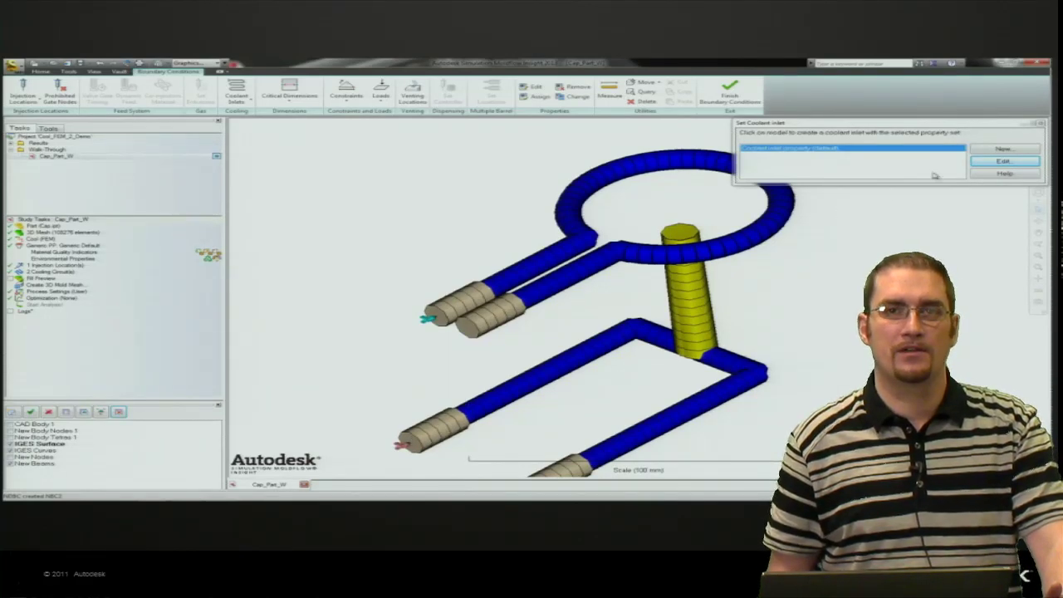
pyautogui.click(1040, 123)
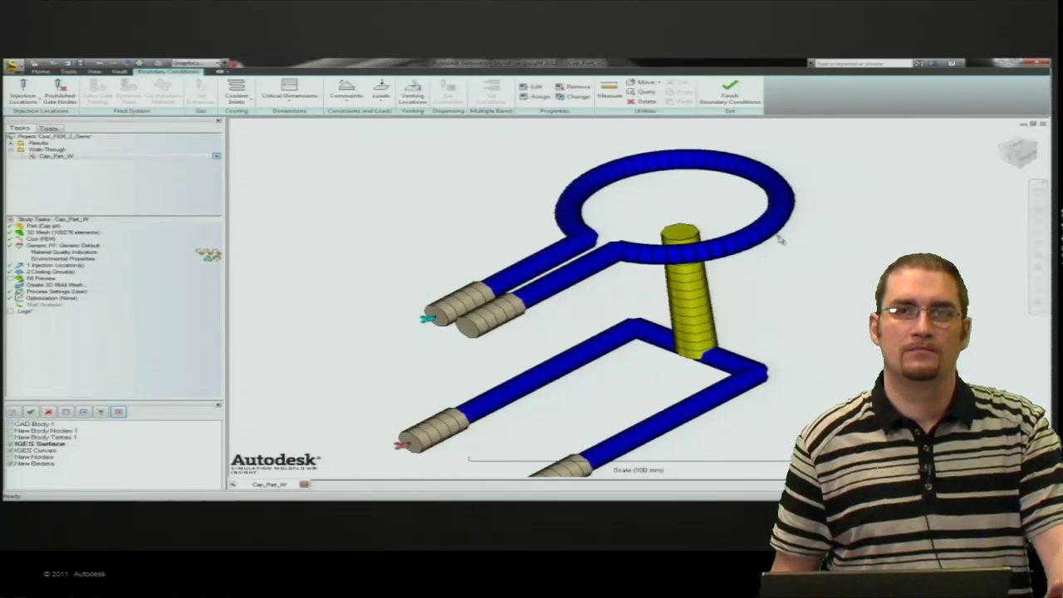
pyautogui.rightClick(37, 436)
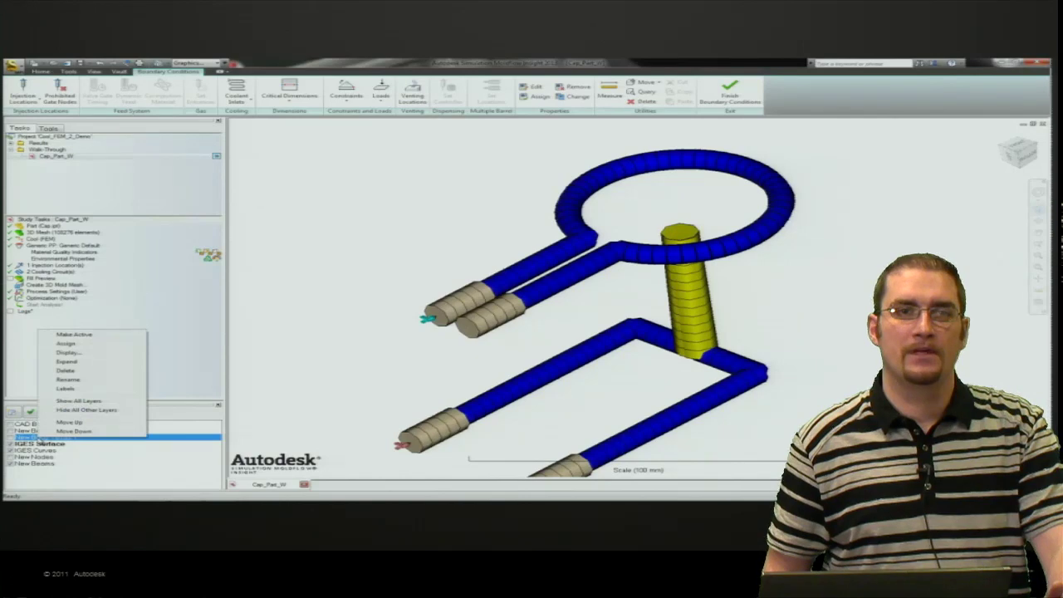
pyautogui.click(76, 402)
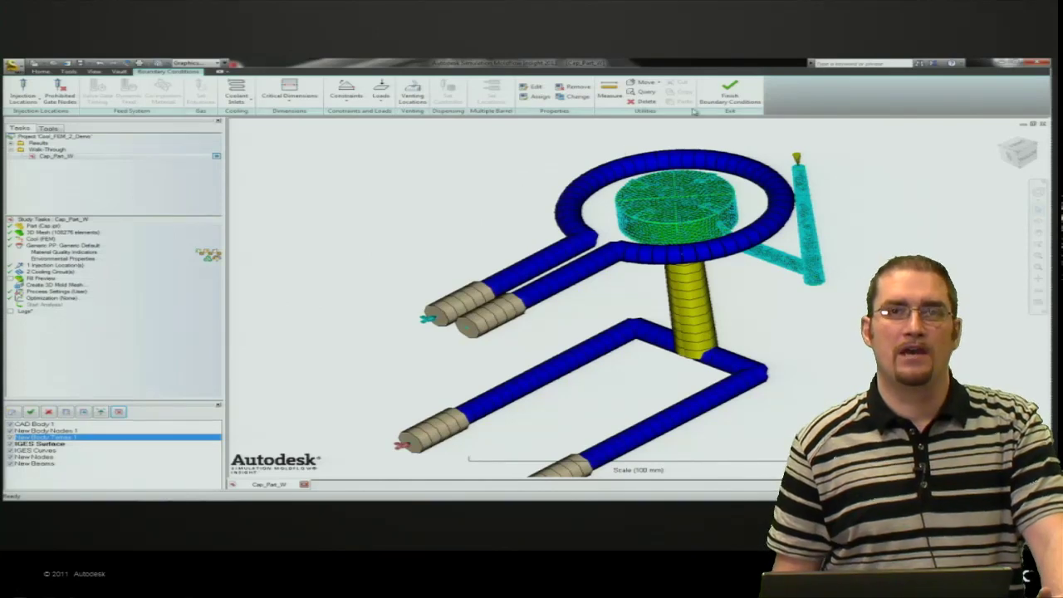
# Create a mold block around the model with a Z dimension of 80
pyautogui.click(728, 93)
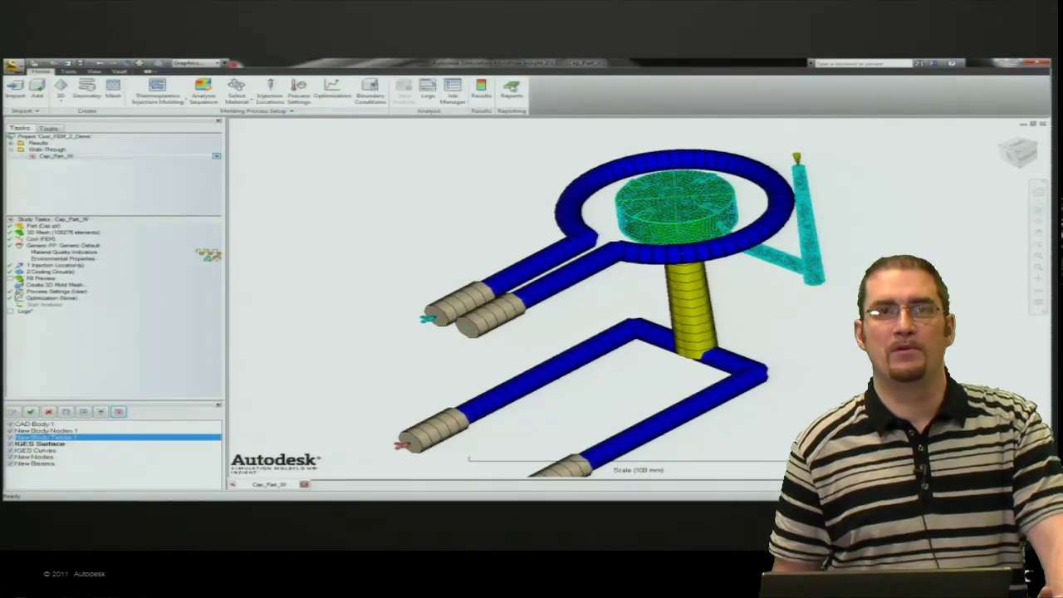
pyautogui.click(97, 93)
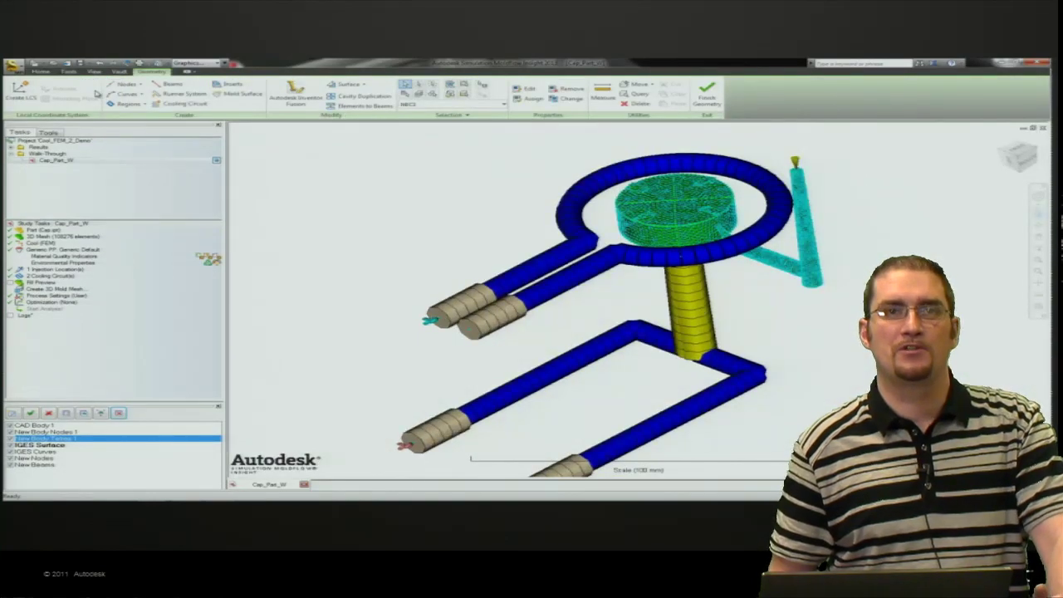
pyautogui.click(216, 93)
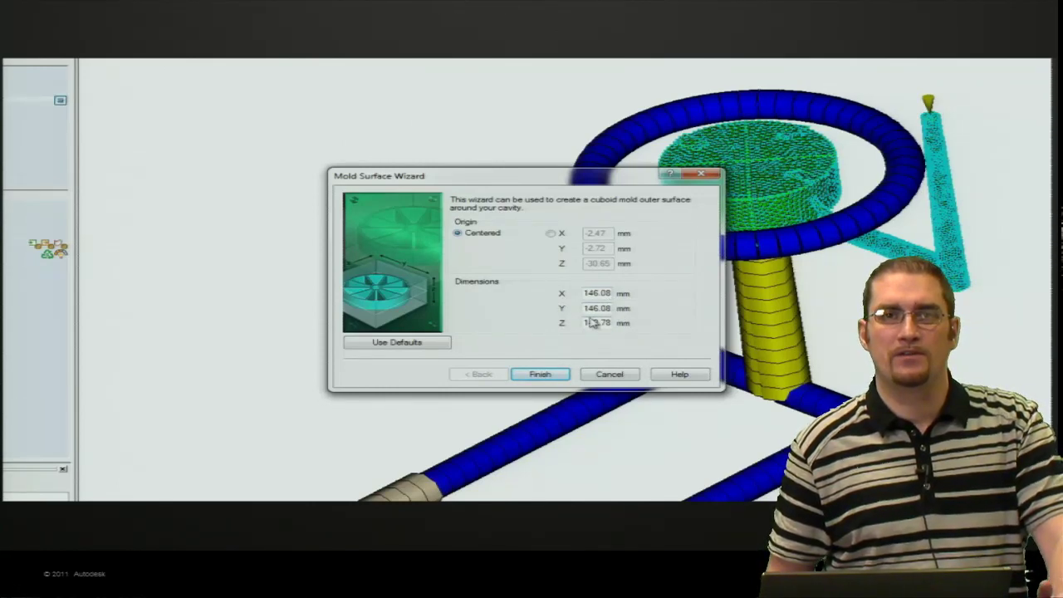
pyautogui.moveTo(587, 323); pyautogui.dragTo(621, 322)
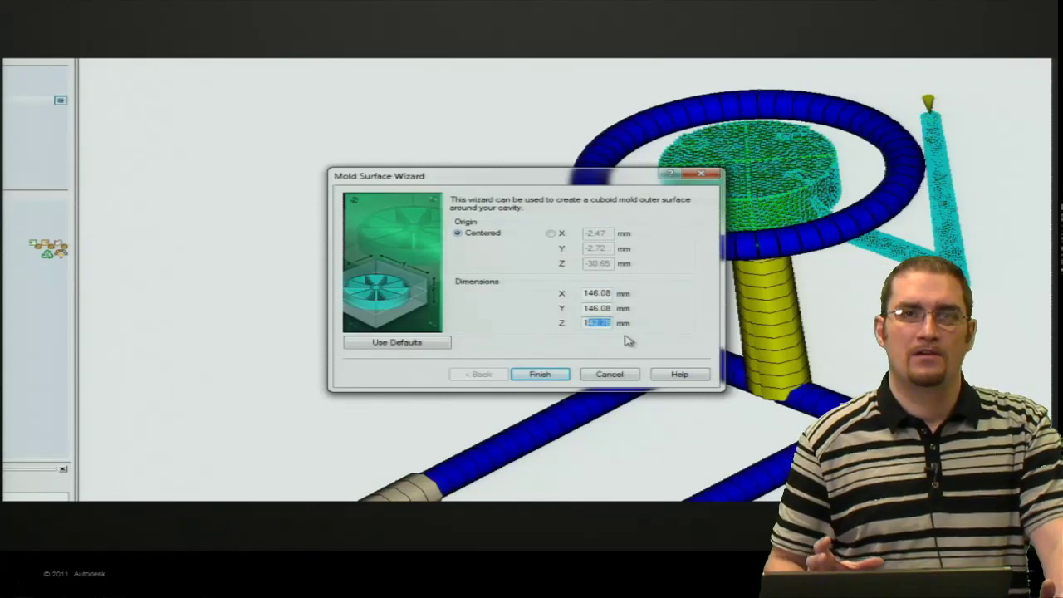
pyautogui.write('80.61')
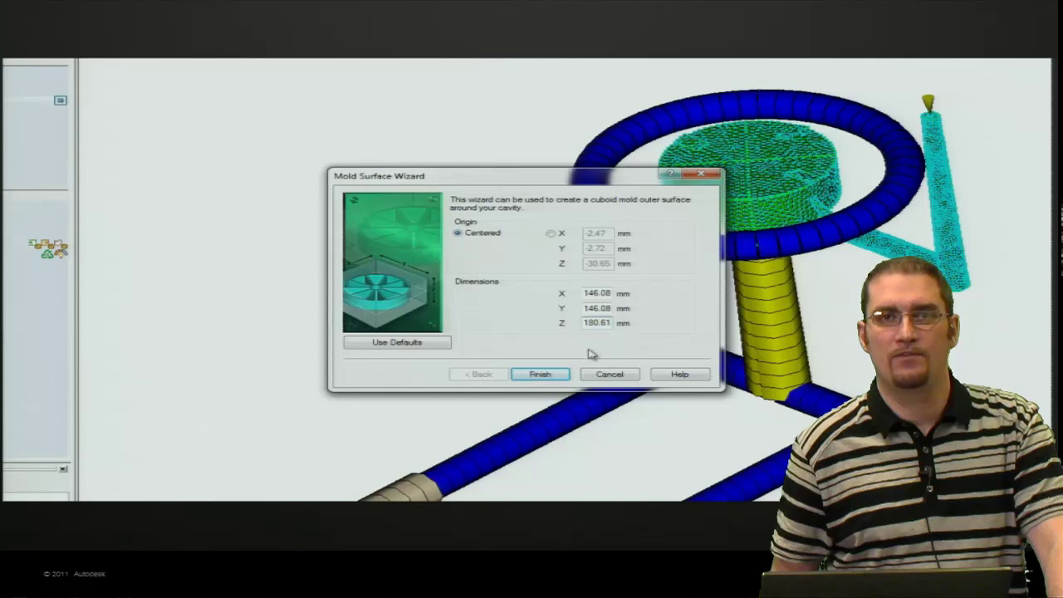
pyautogui.click(541, 375)
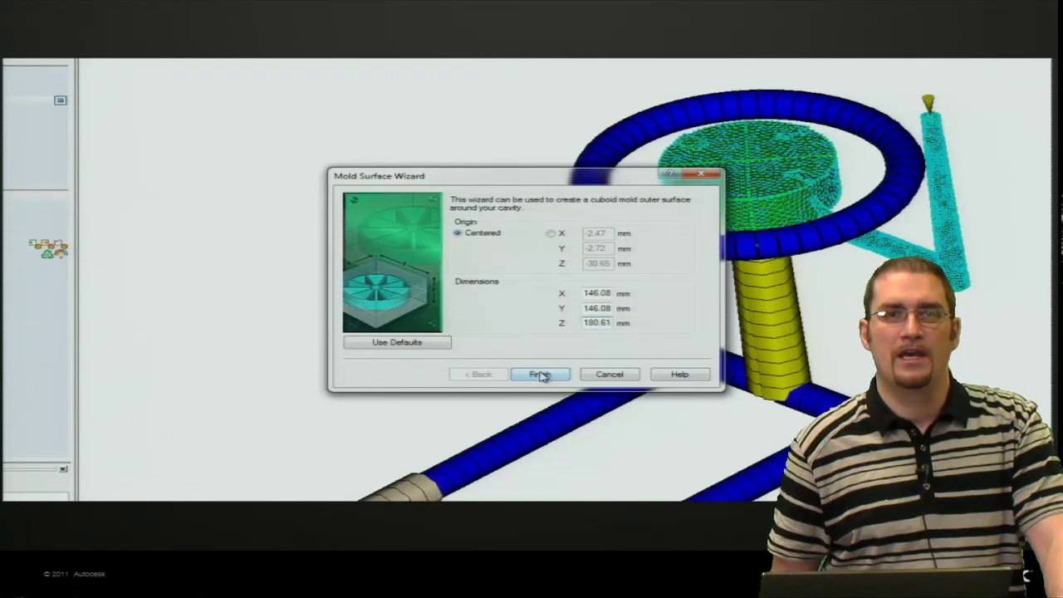
pyautogui.click(539, 375)
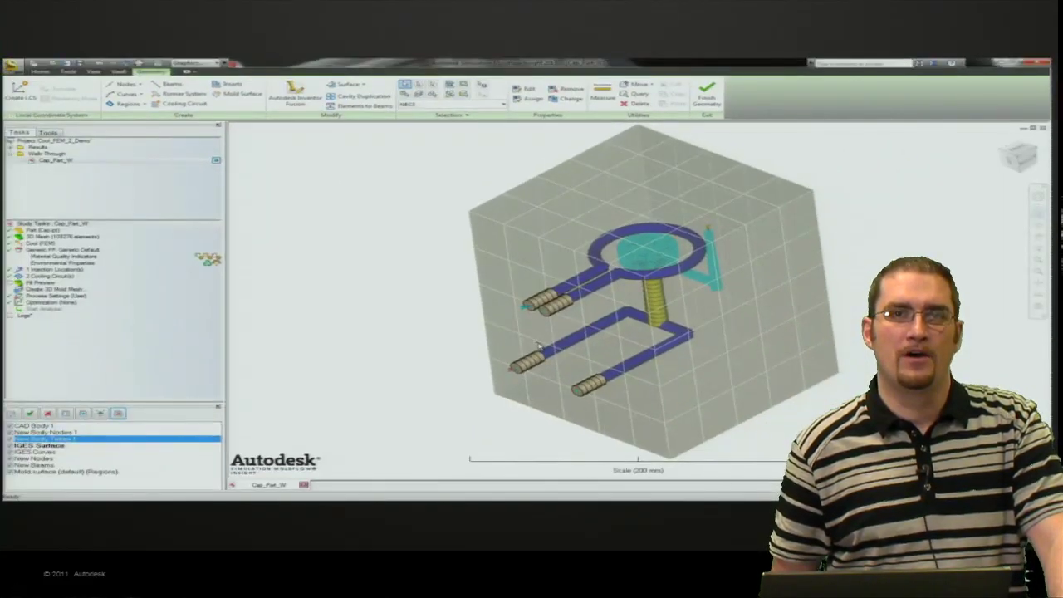
# Inspect the mold block side-on and finish geometry editing
pyautogui.moveTo(477, 337)
pyautogui.mouseDown(button='middle')
pyautogui.moveTo(470, 306)
pyautogui.moveTo(389, 306)
pyautogui.moveTo(414, 339)
pyautogui.mouseUp(button='middle')
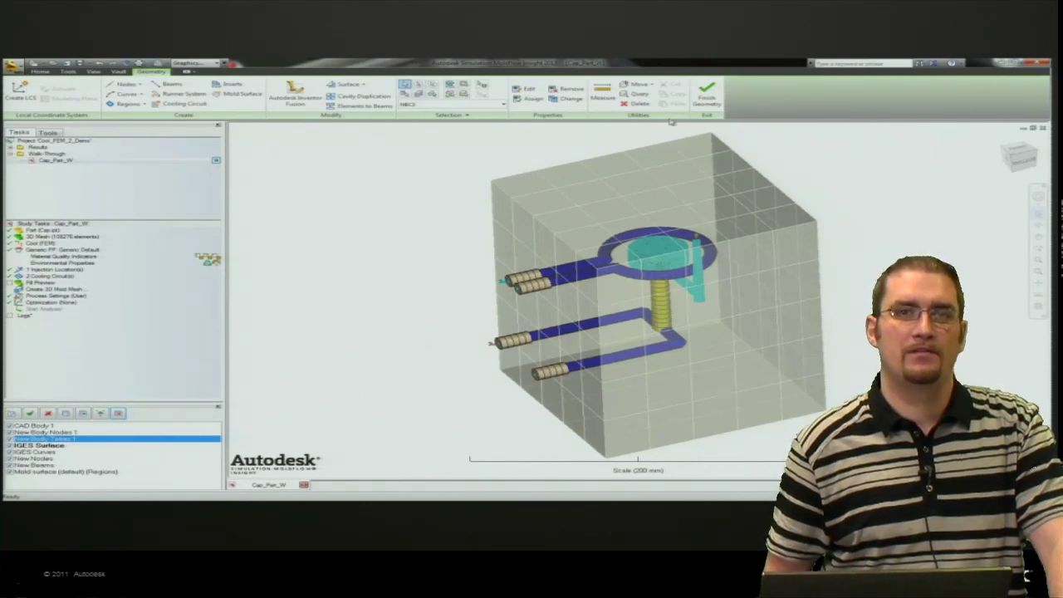
pyautogui.click(702, 98)
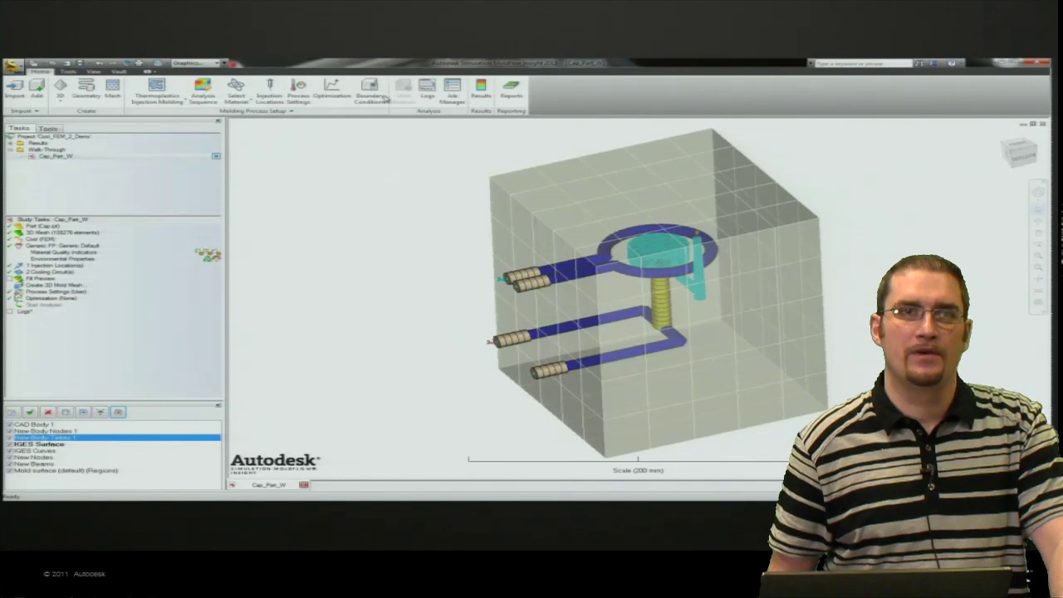
pyautogui.click(112, 92)
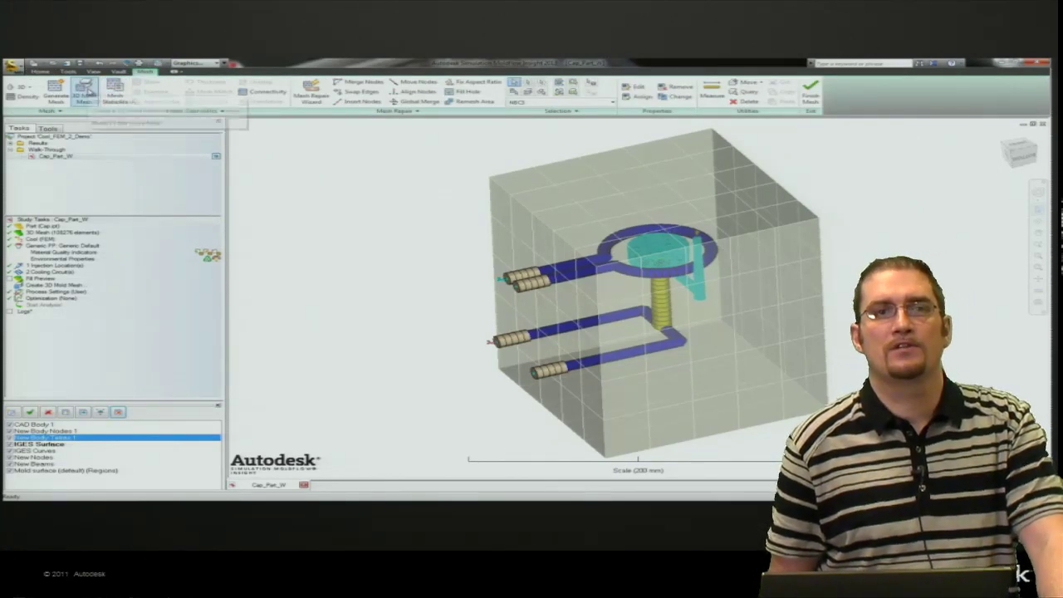
# Generate the 3D mold surface mesh with 5 mm external and 1.4 mm internal edge lengths
pyautogui.click(85, 93)
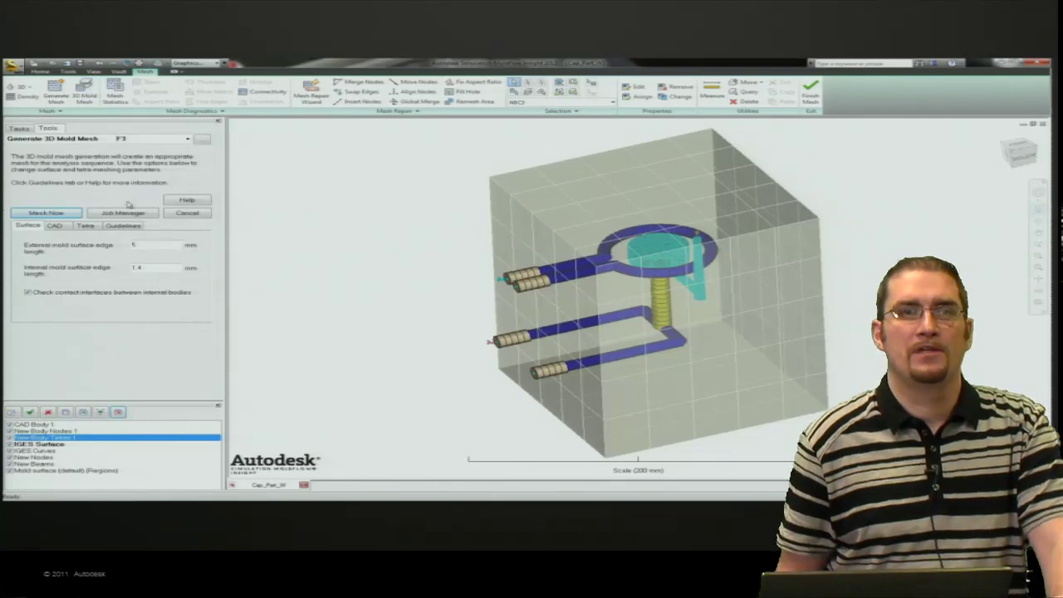
pyautogui.doubleClick(135, 245)
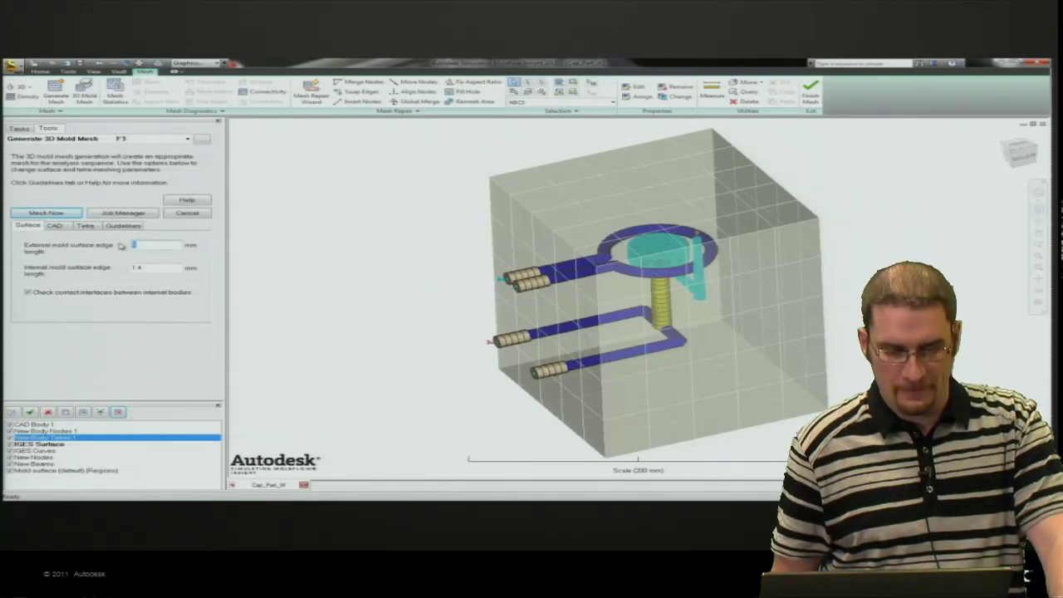
pyautogui.doubleClick(141, 268)
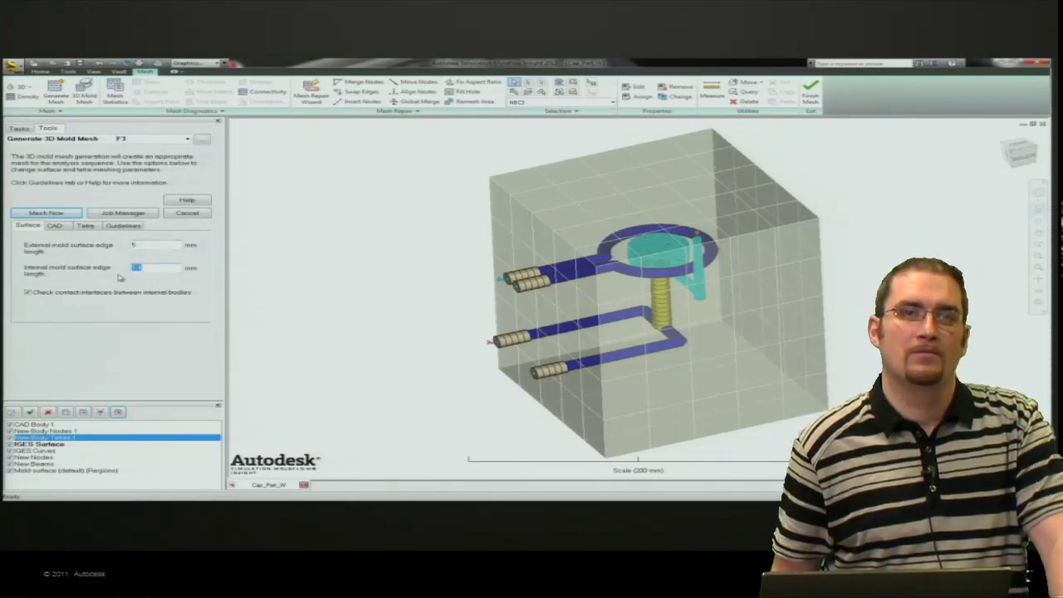
pyautogui.click(58, 214)
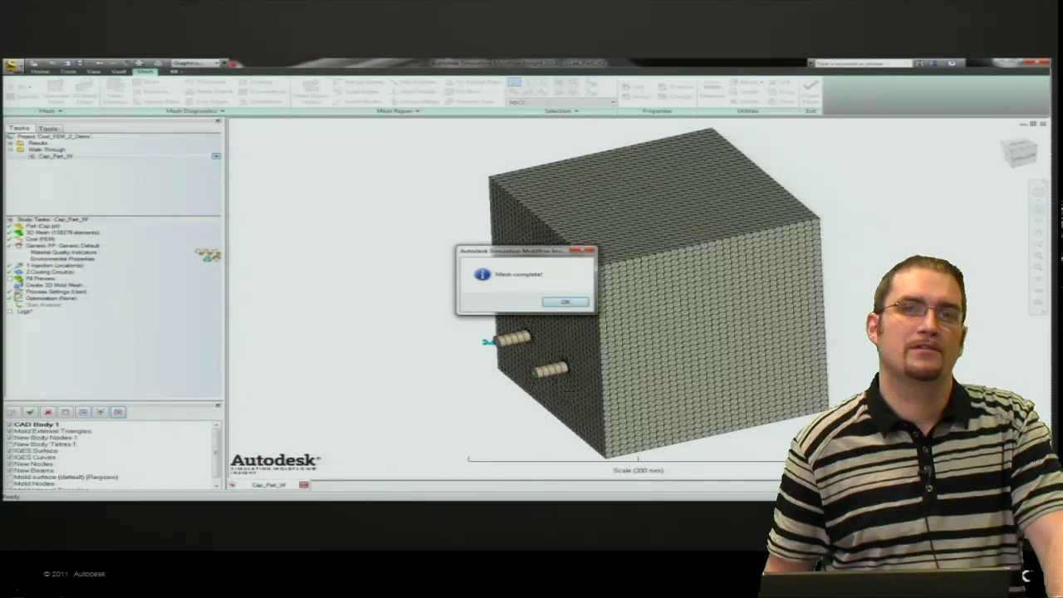
# Show only the Mold External Triangles and Mold Internal Triangles layers
pyautogui.click(570, 304)
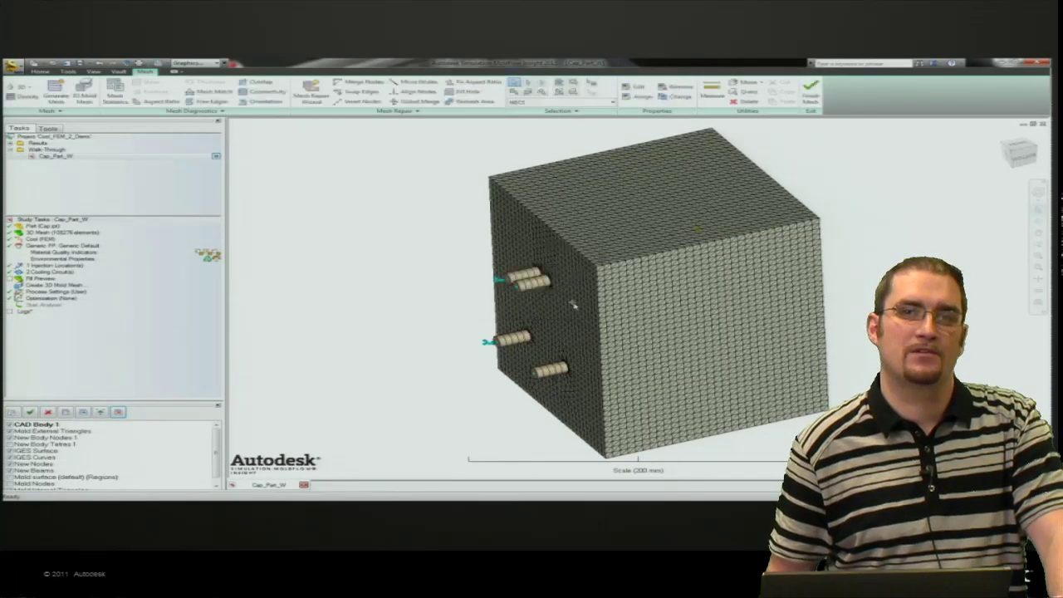
pyautogui.moveTo(572, 305); pyautogui.dragTo(639, 318, button='middle')
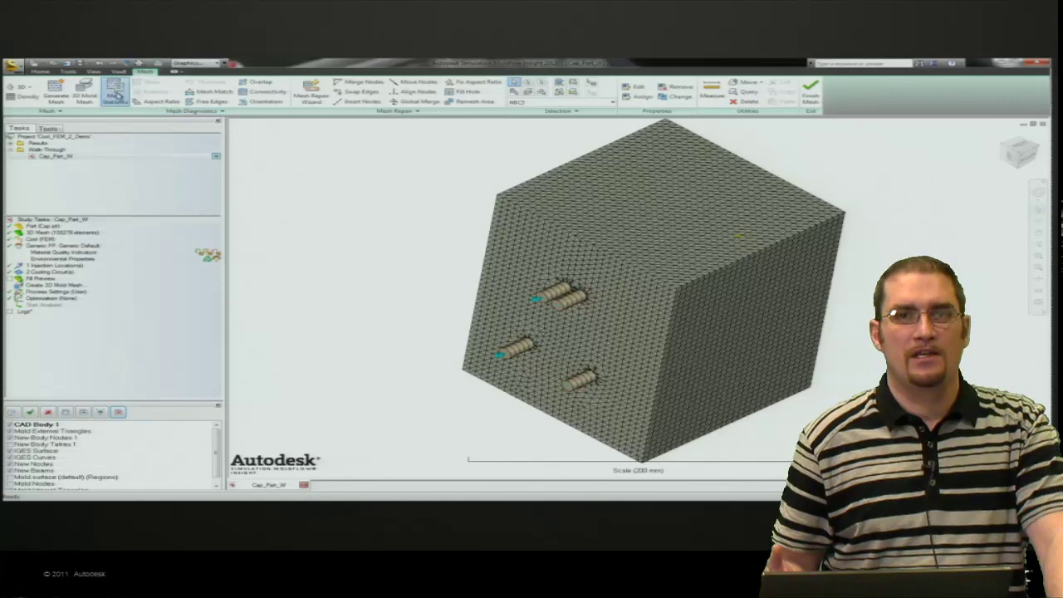
pyautogui.click(115, 92)
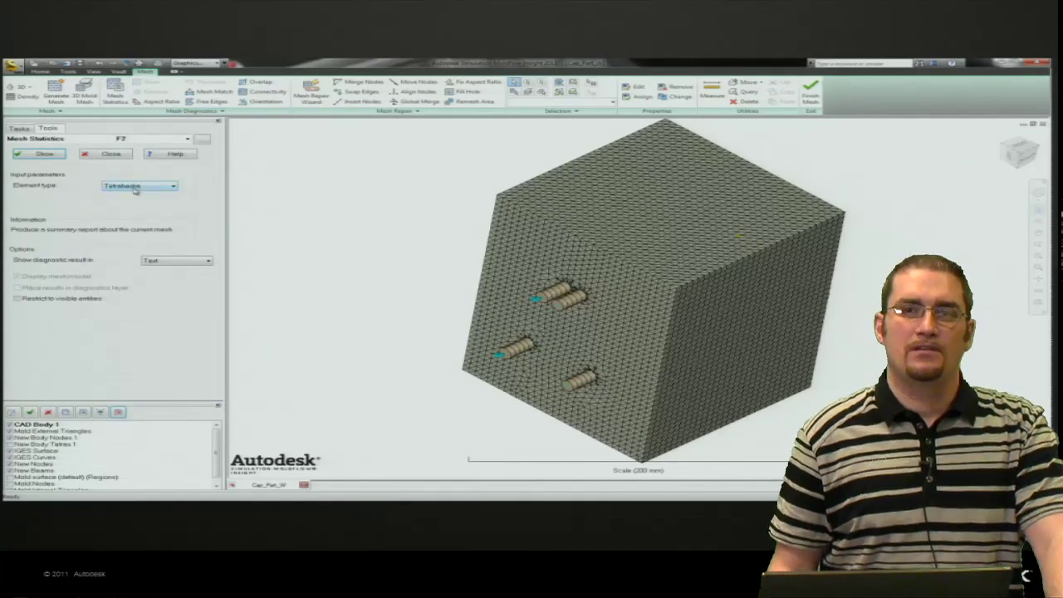
pyautogui.rightClick(52, 433)
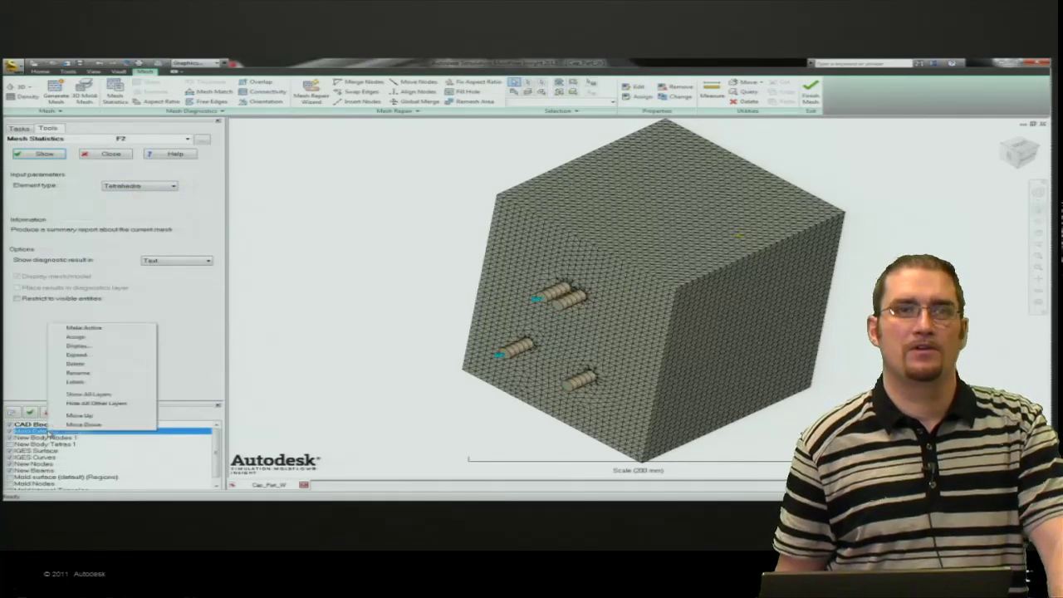
pyautogui.click(81, 404)
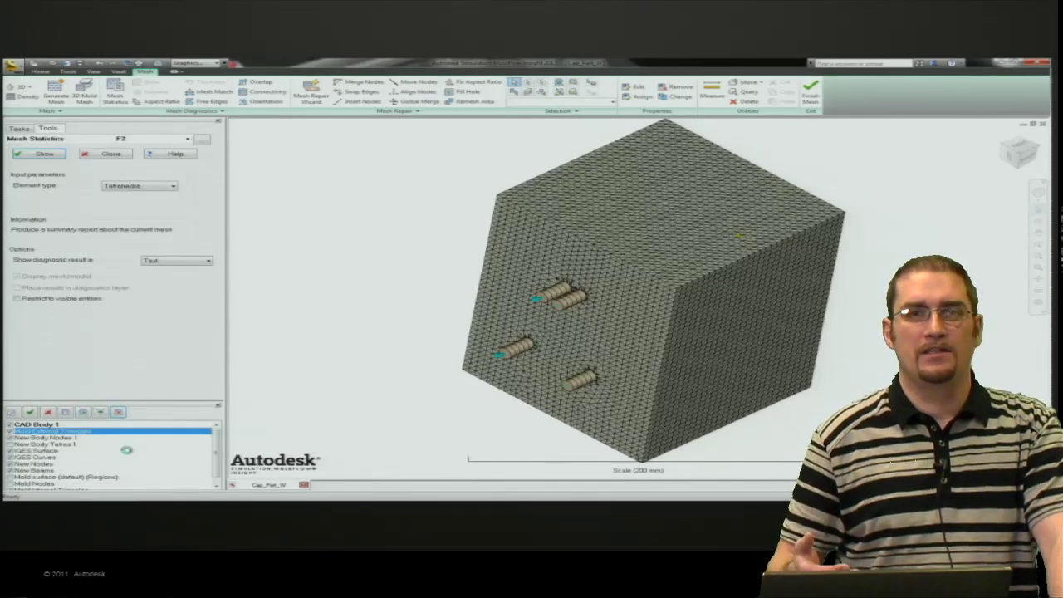
pyautogui.moveTo(218, 453); pyautogui.dragTo(217, 475)
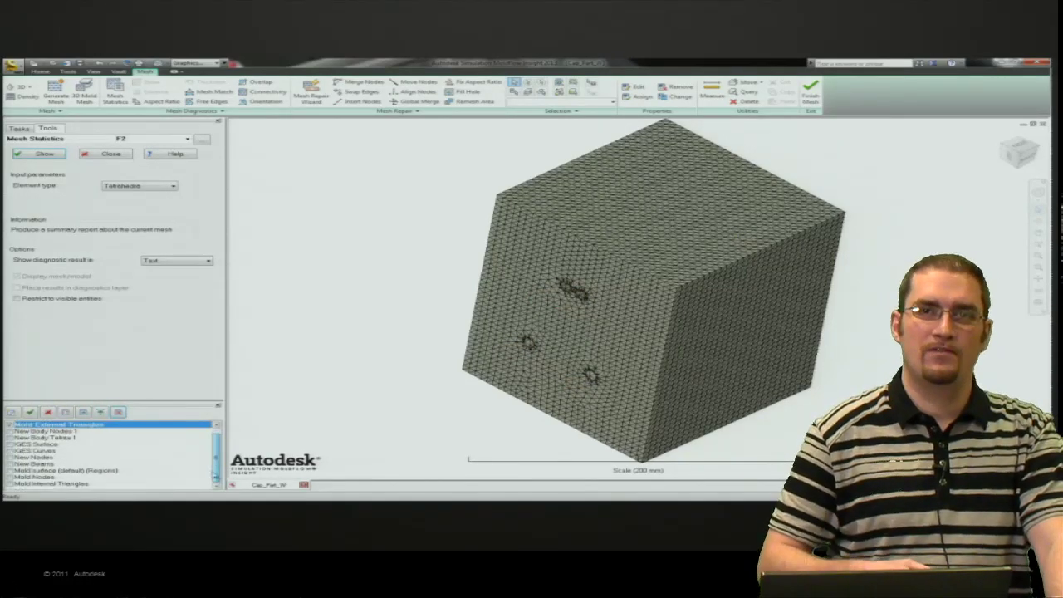
pyautogui.click(10, 484)
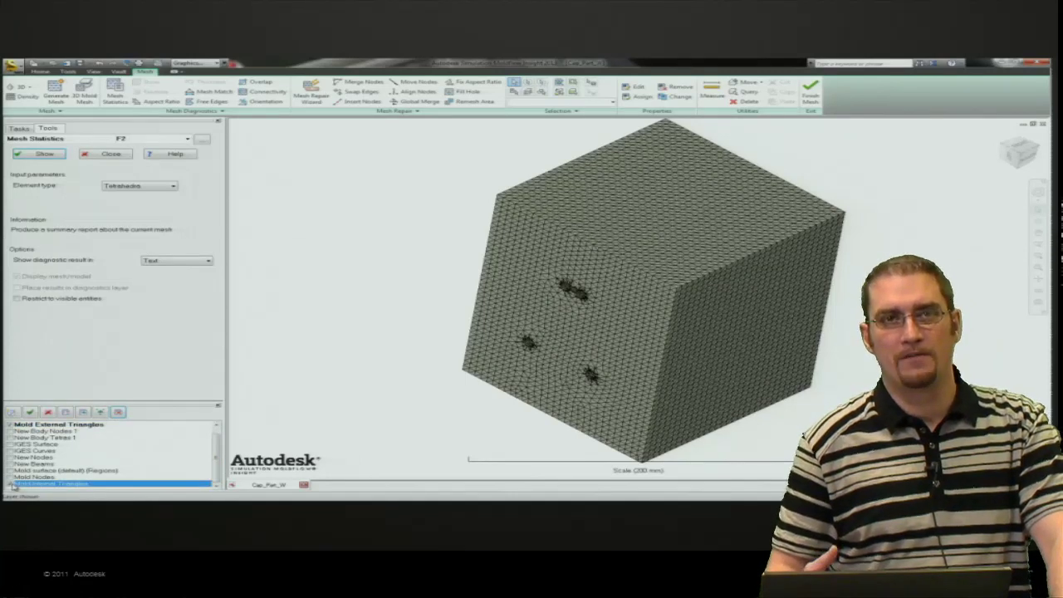
# Run mesh statistics for triangle elements, then close the tool
pyautogui.click(115, 187)
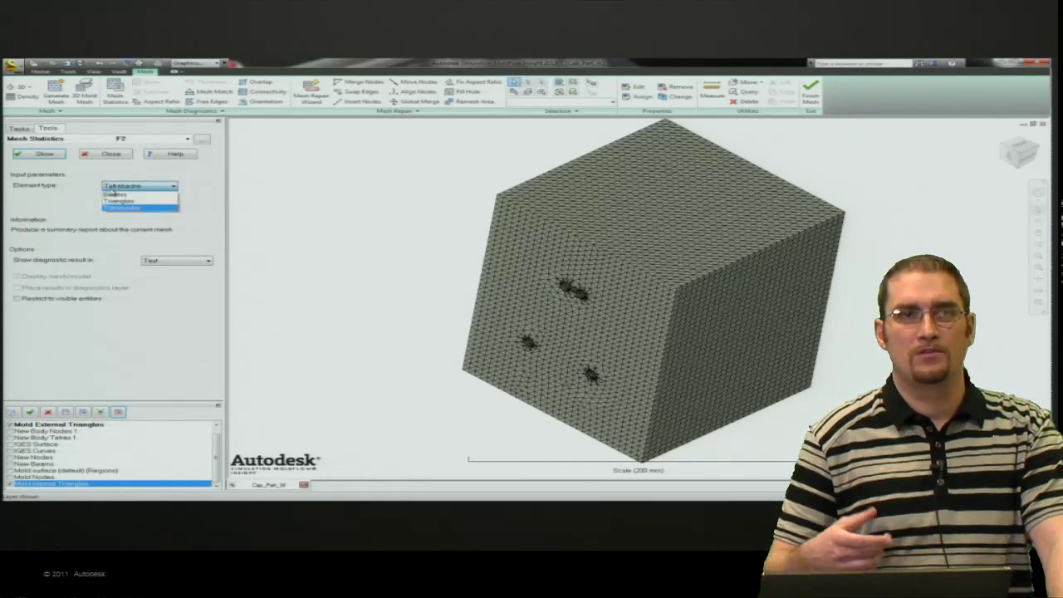
pyautogui.click(118, 203)
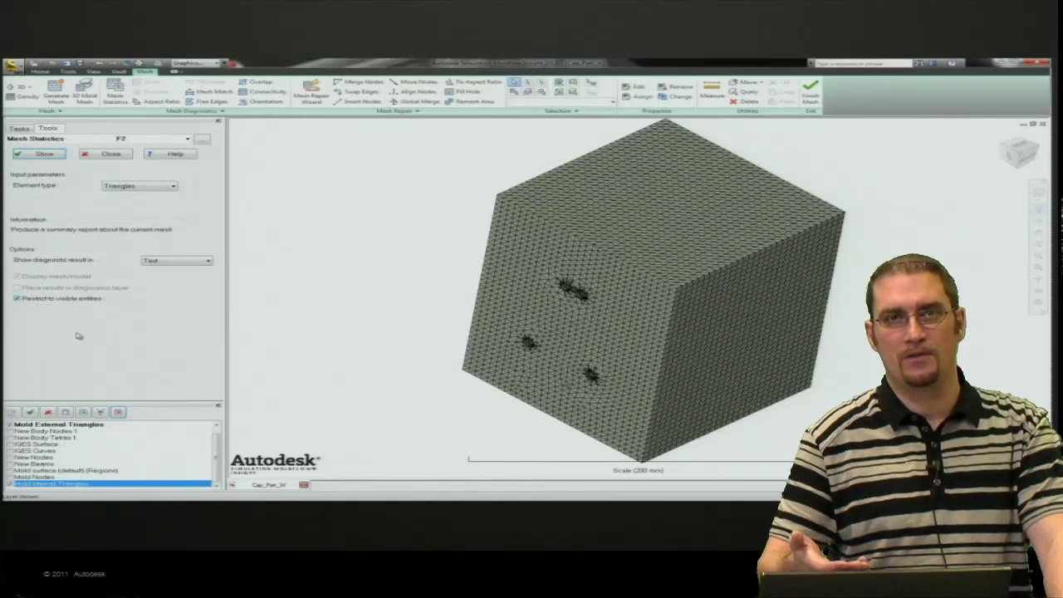
pyautogui.click(41, 154)
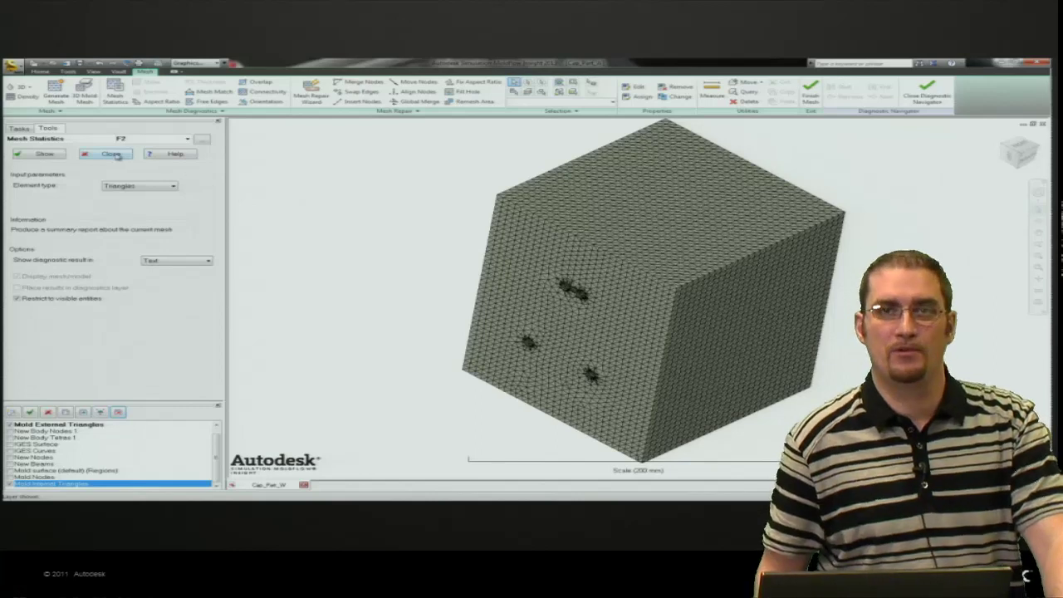
pyautogui.click(116, 155)
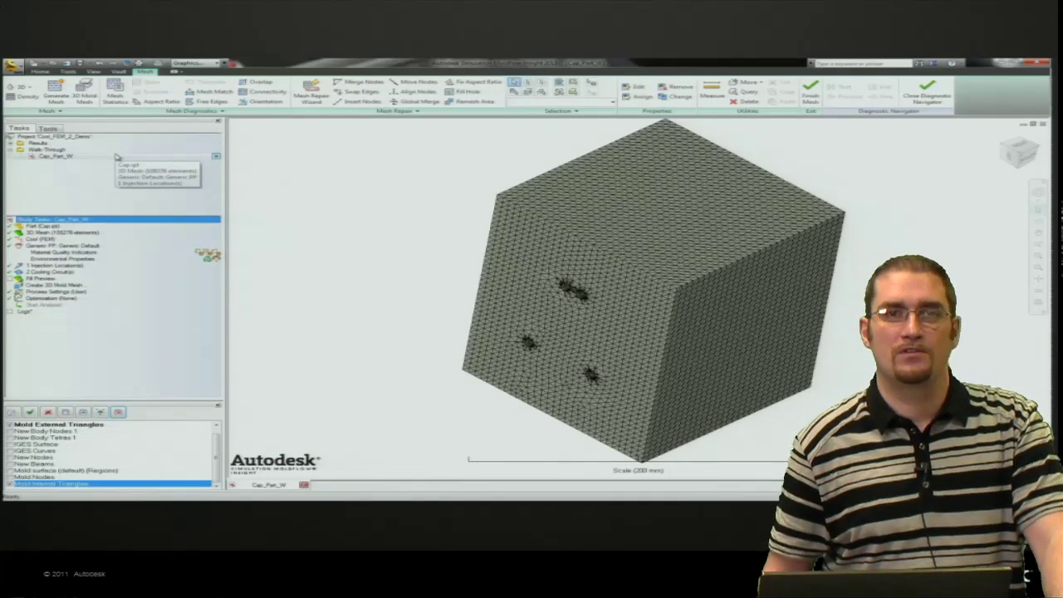
# Generate the tetrahedral 3D mold mesh (455092 elements) and view it from the front
pyautogui.click(88, 94)
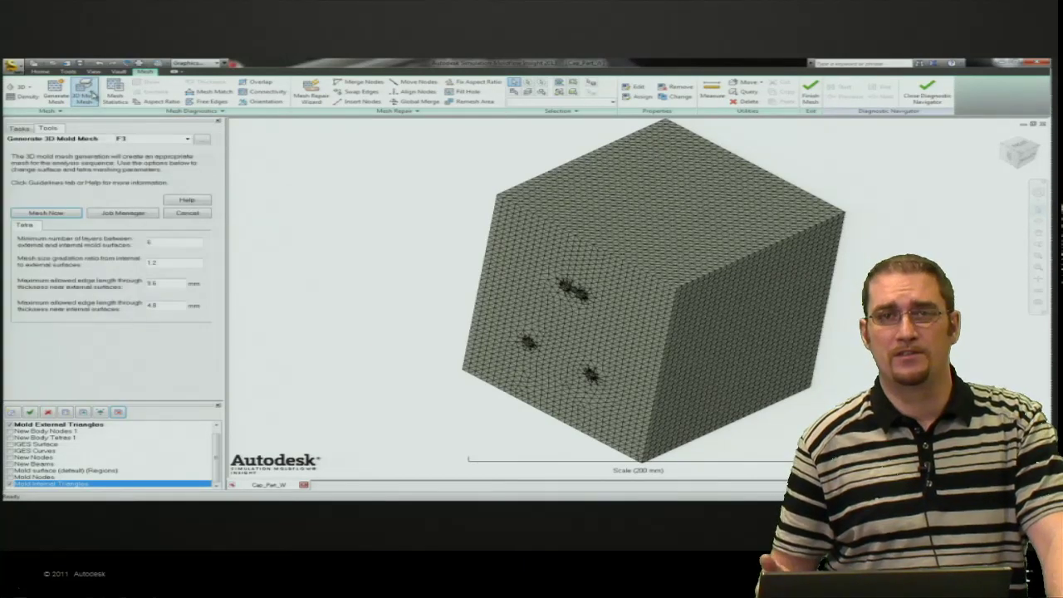
pyautogui.click(74, 214)
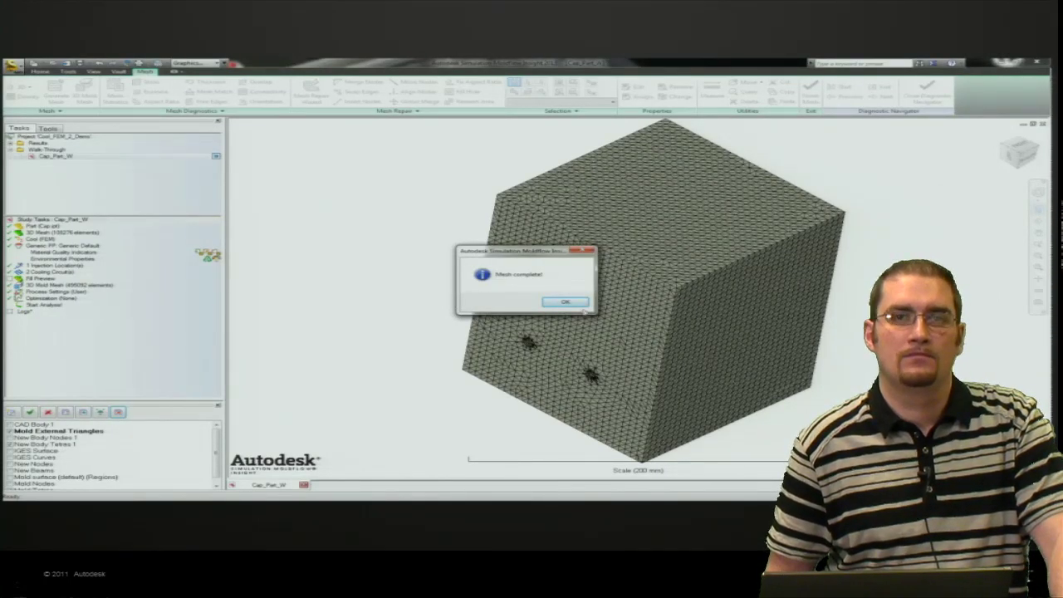
pyautogui.click(570, 302)
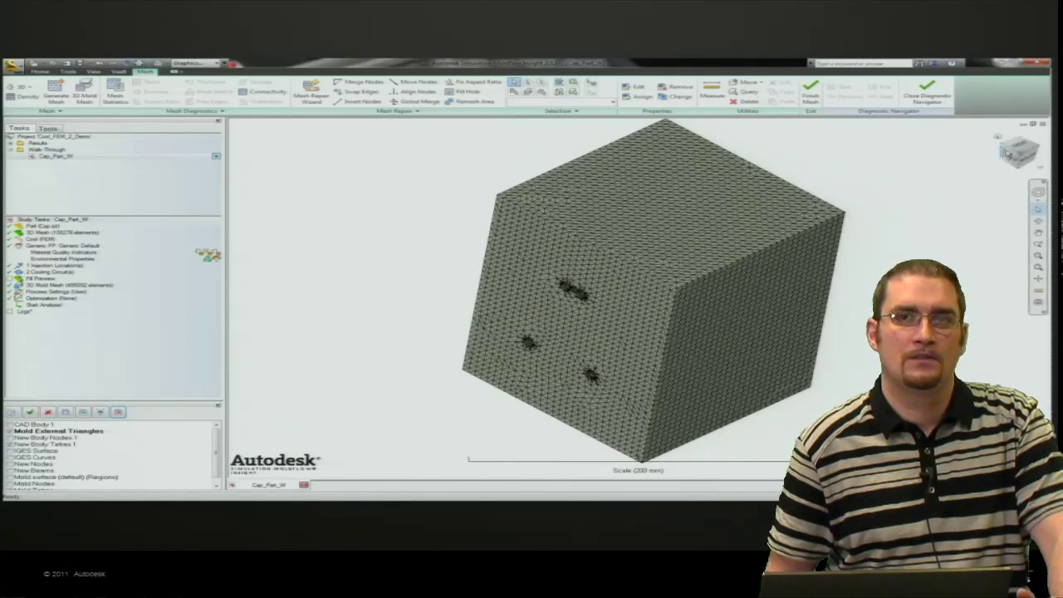
pyautogui.click(1008, 152)
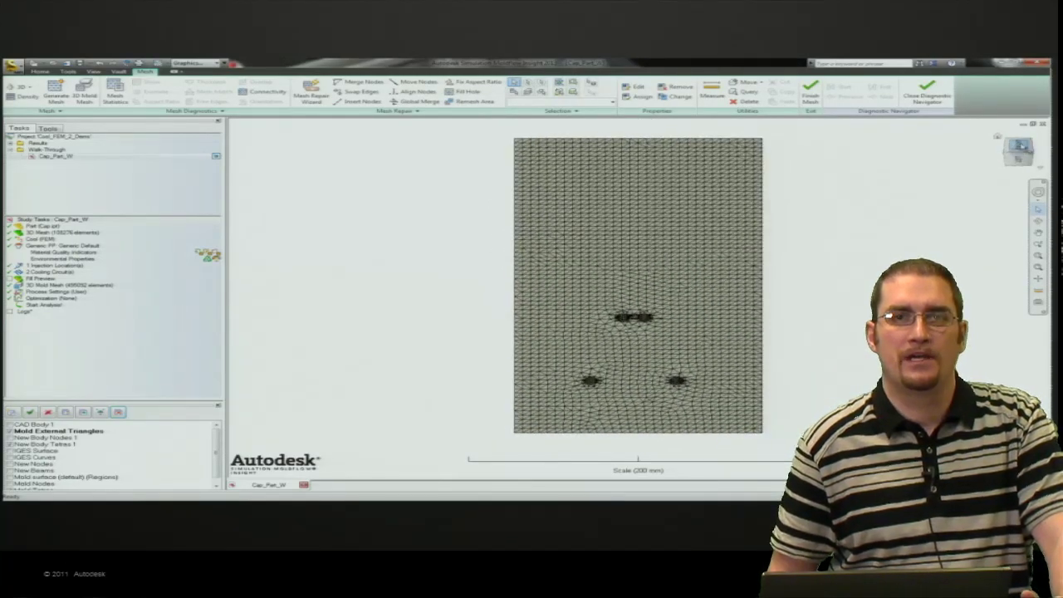
# From the top view, window-select mesh elements to cut the mold open and zoom on the cap
pyautogui.click(1023, 149)
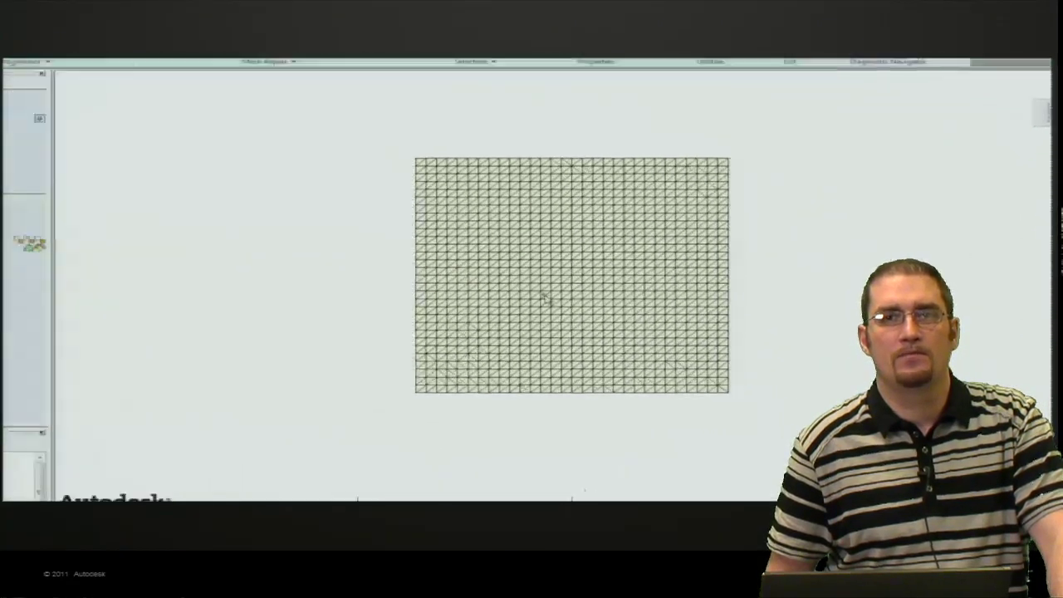
pyautogui.moveTo(320, 268); pyautogui.dragTo(449, 312)
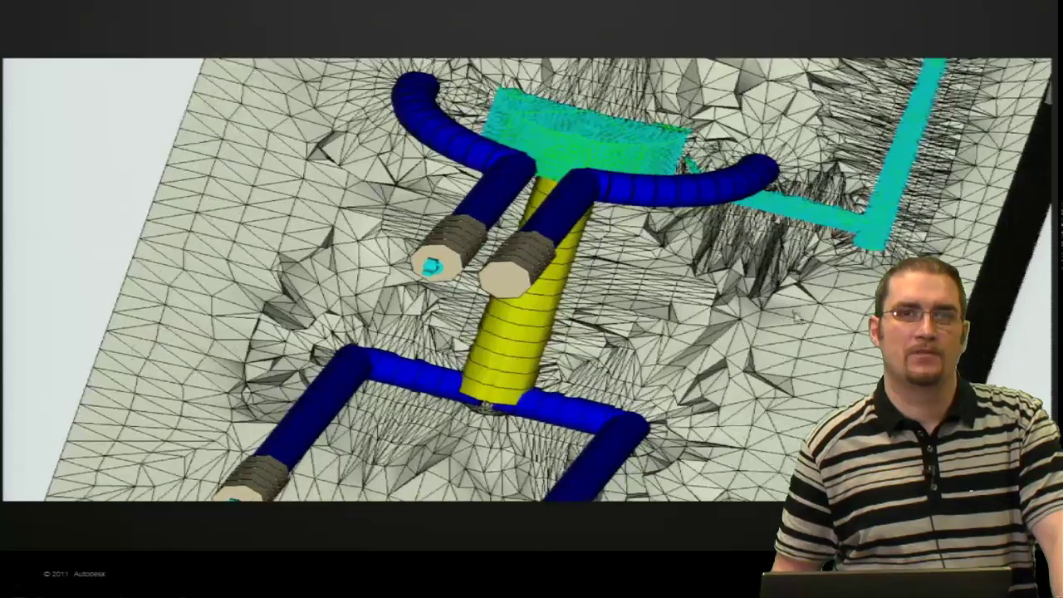
pyautogui.scroll(2, 795, 315)
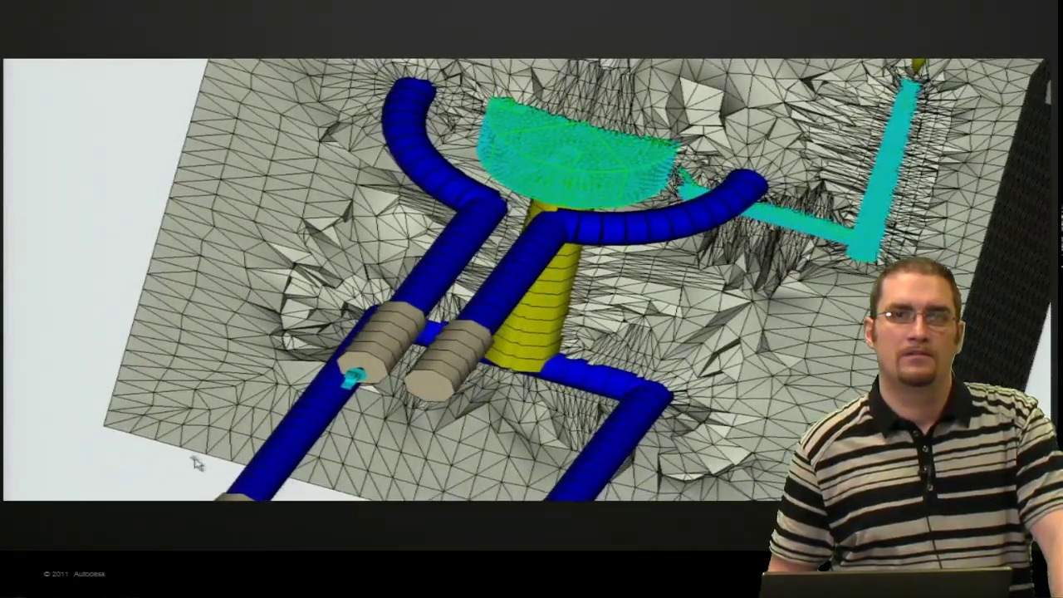
pyautogui.scroll(-5, 589, 324)
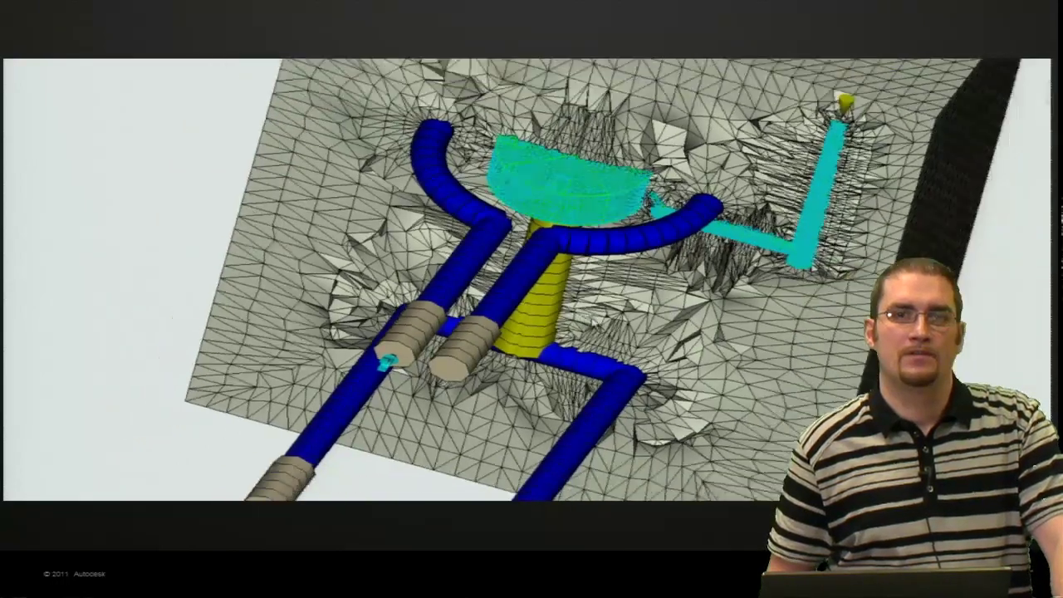